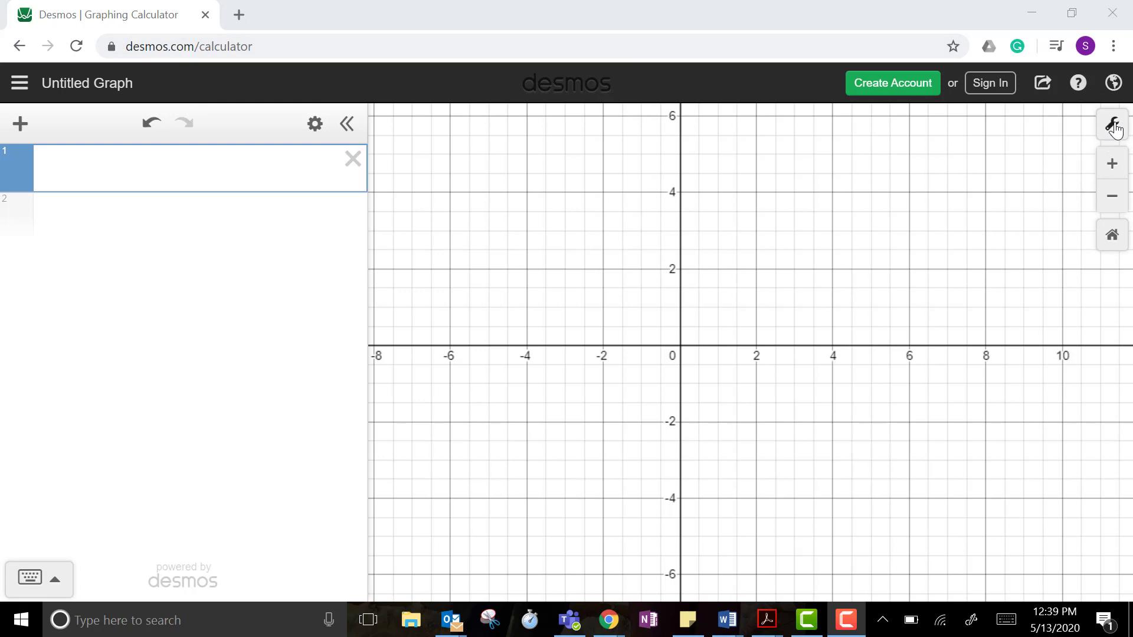
Set the graph's x-axis range from −2π to 6π in the graph settings
click(1113, 125)
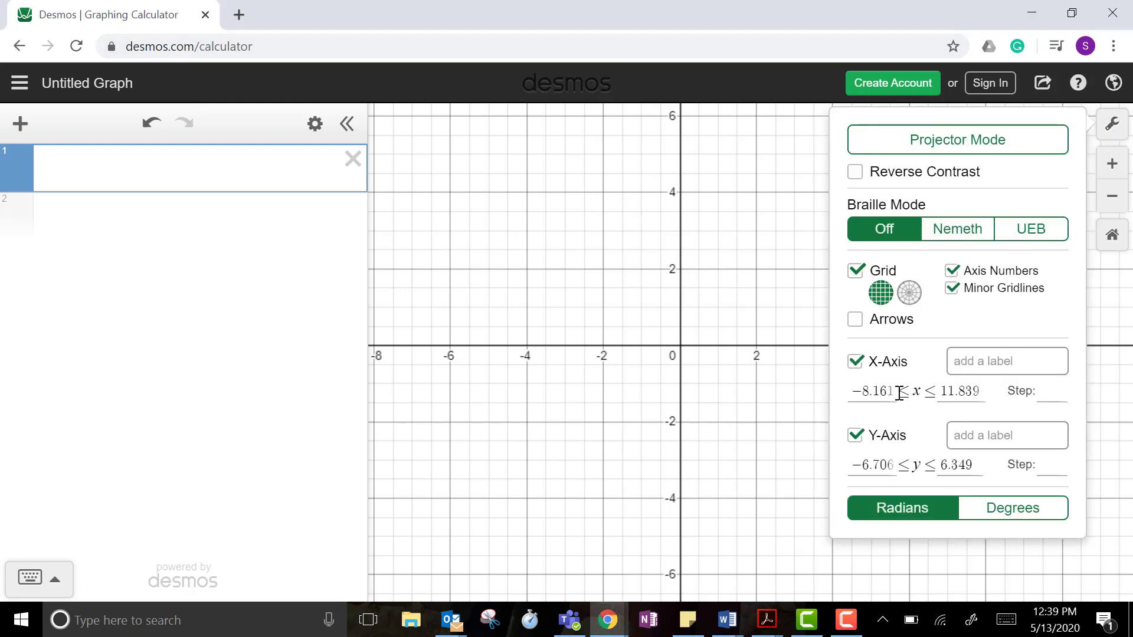
drag(899, 391, 818, 399)
click(867, 393)
drag(895, 392, 833, 399)
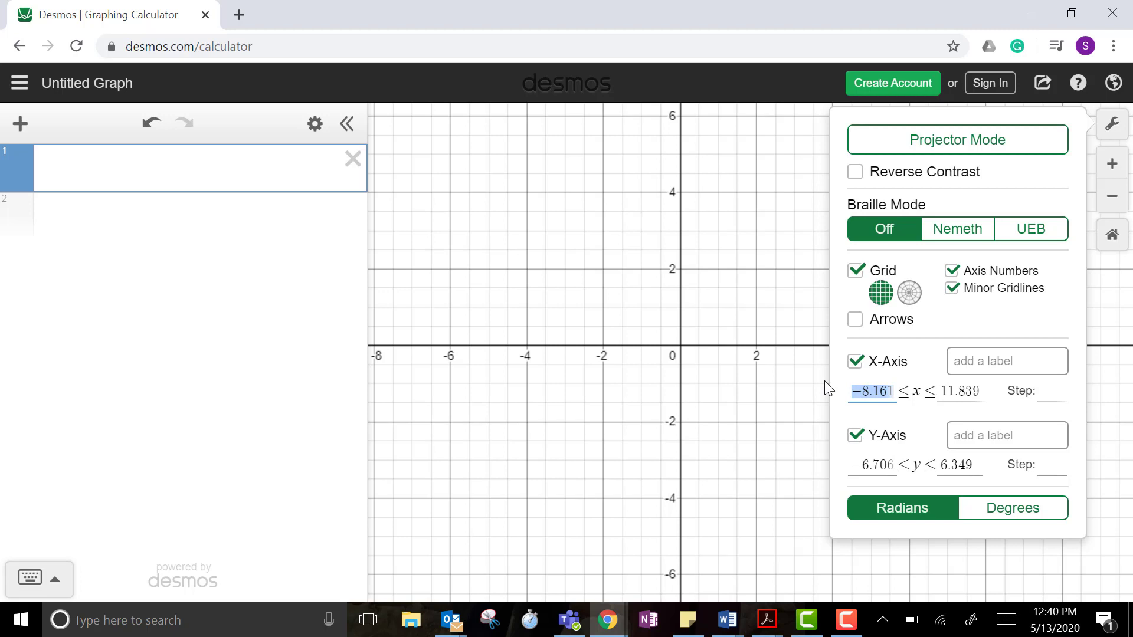
text(-2)
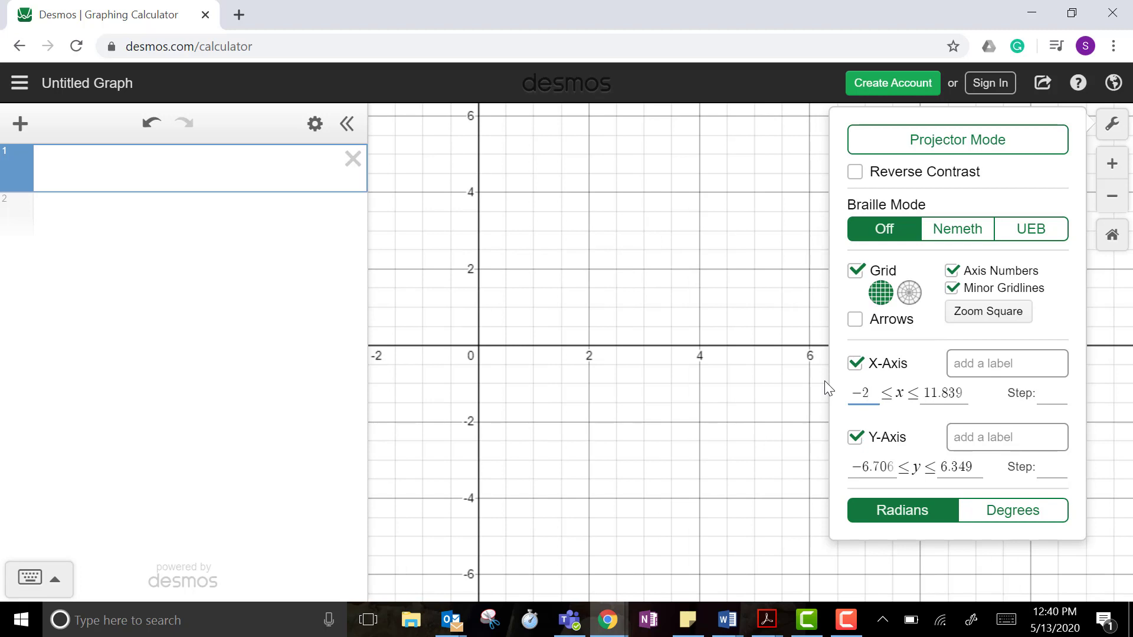
text(pi)
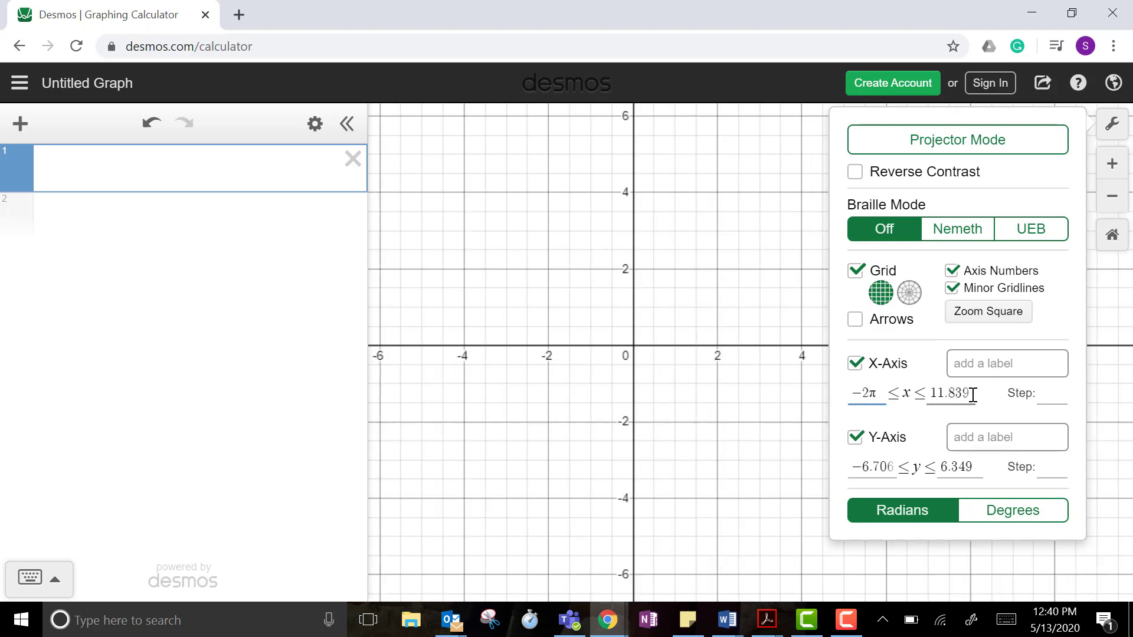
drag(969, 394, 930, 394)
text(6)
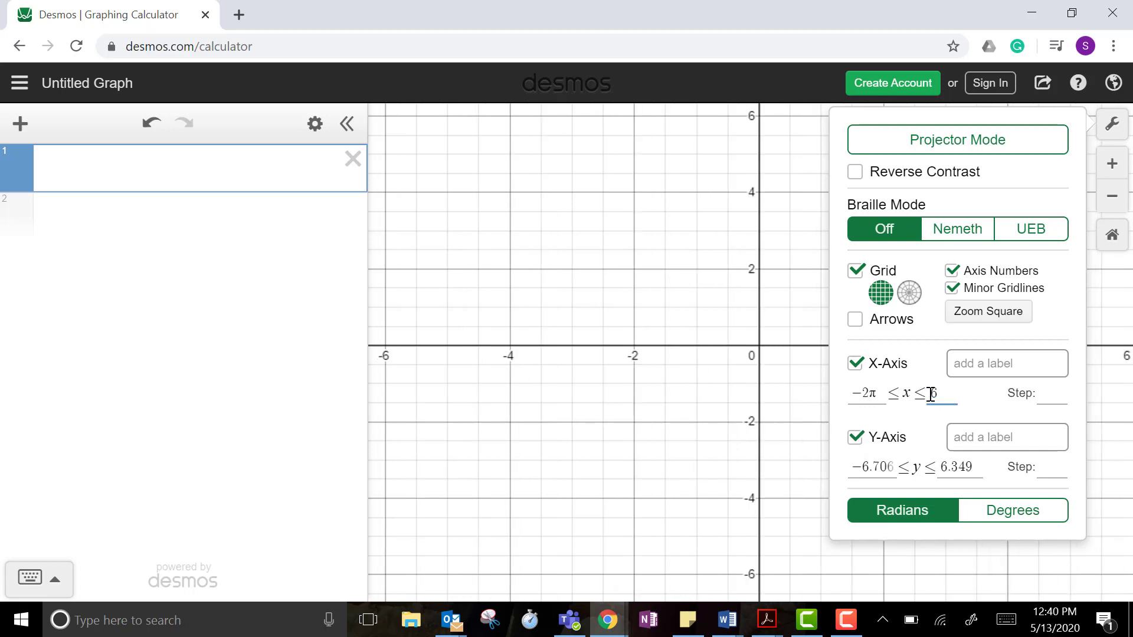
text(pi)
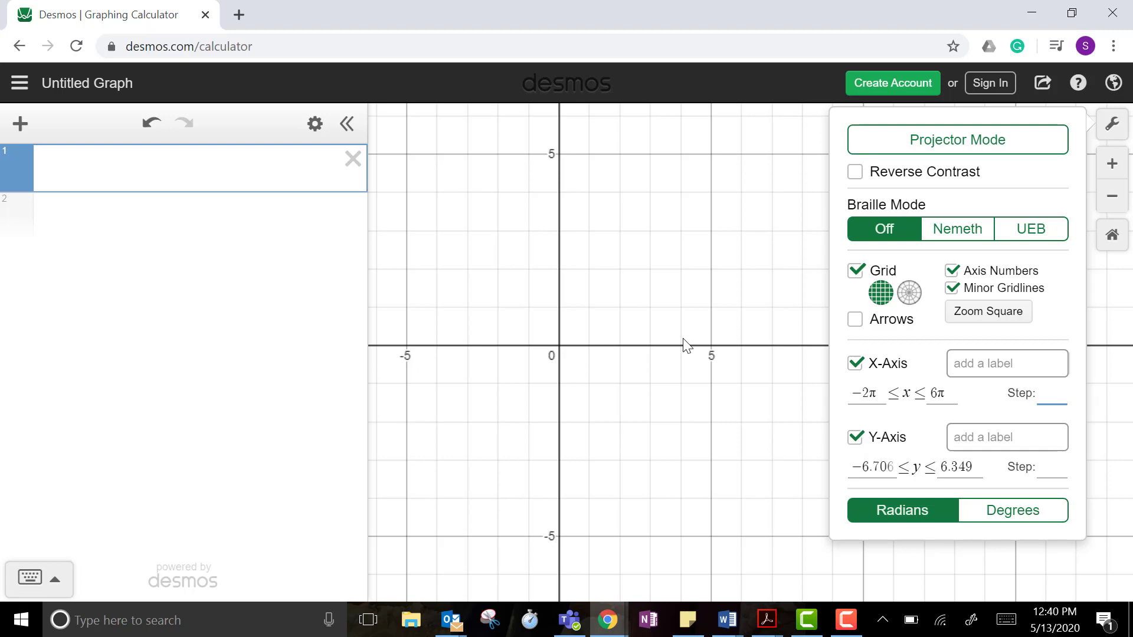
Set the x-axis step to π/2 and close the graph settings
text(pi)
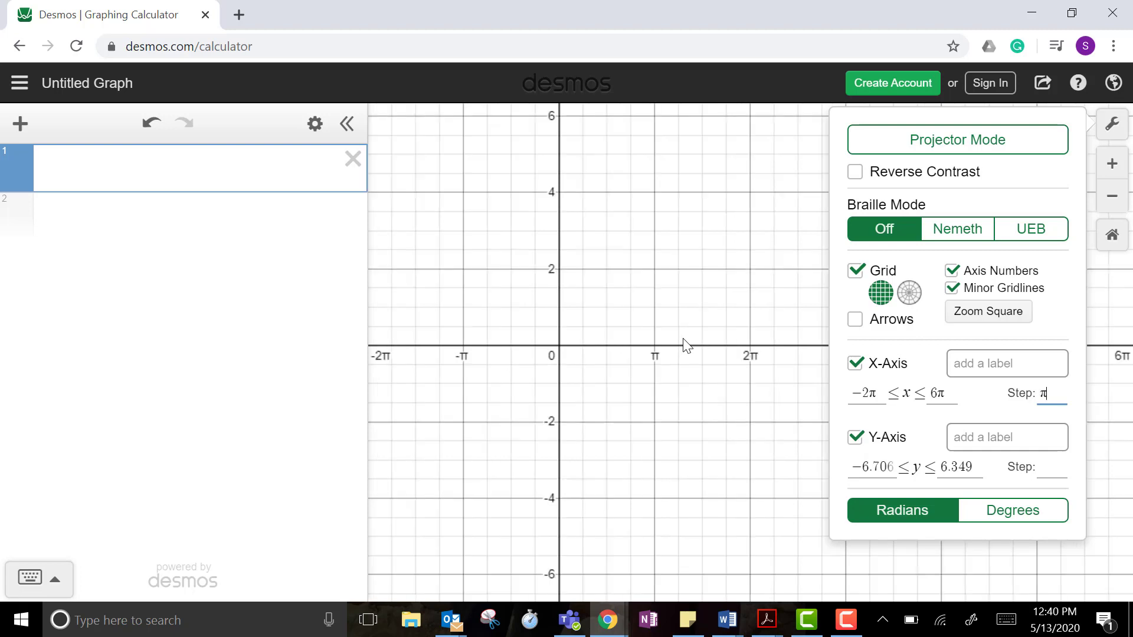
text(/2)
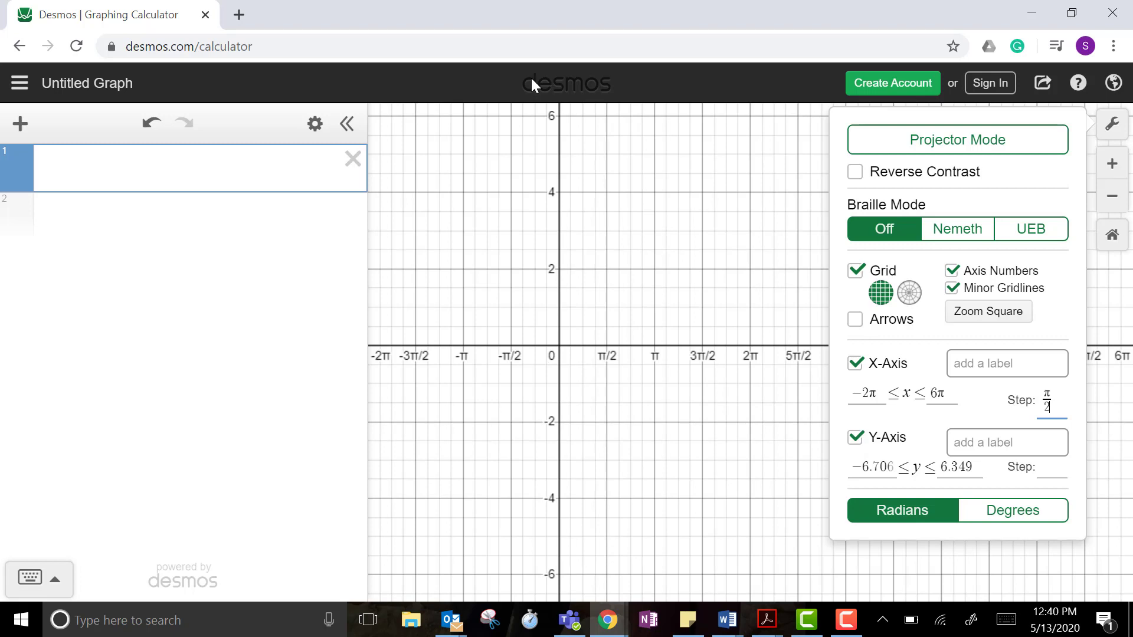
click(694, 331)
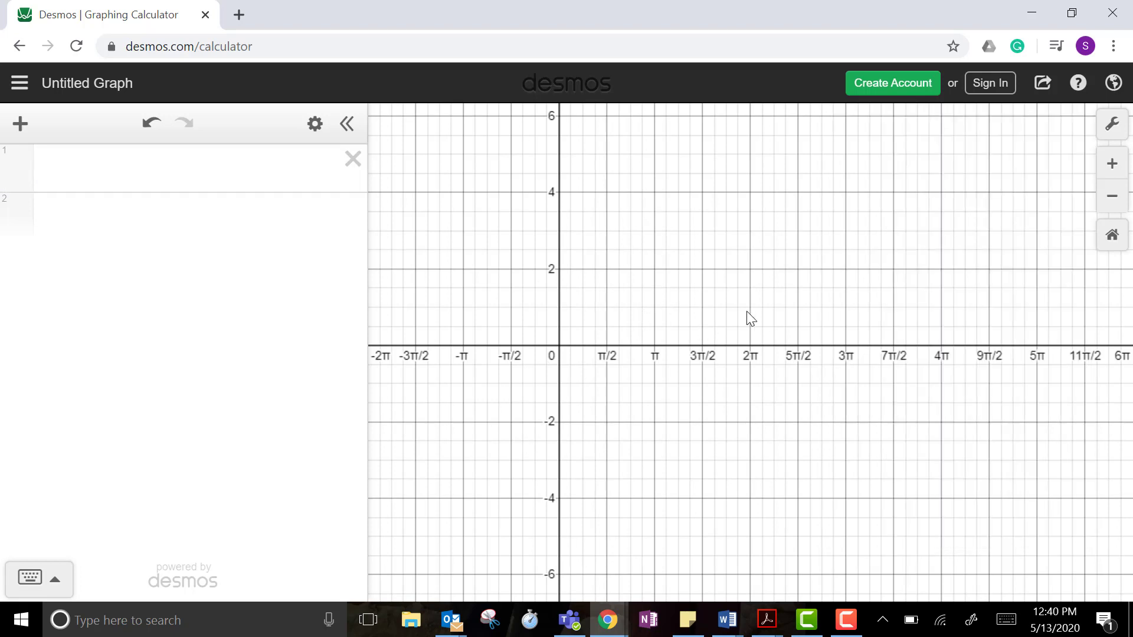
Shift the graph view toward the positive x side and check the axis limits in the graph settings
drag(748, 316, 642, 384)
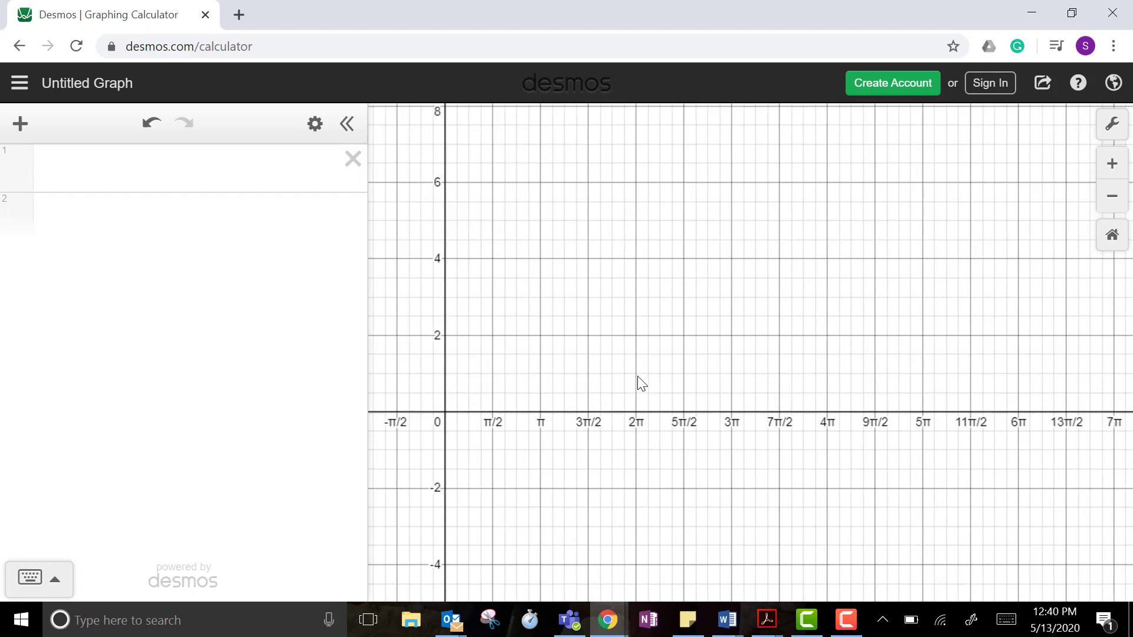
click(1101, 127)
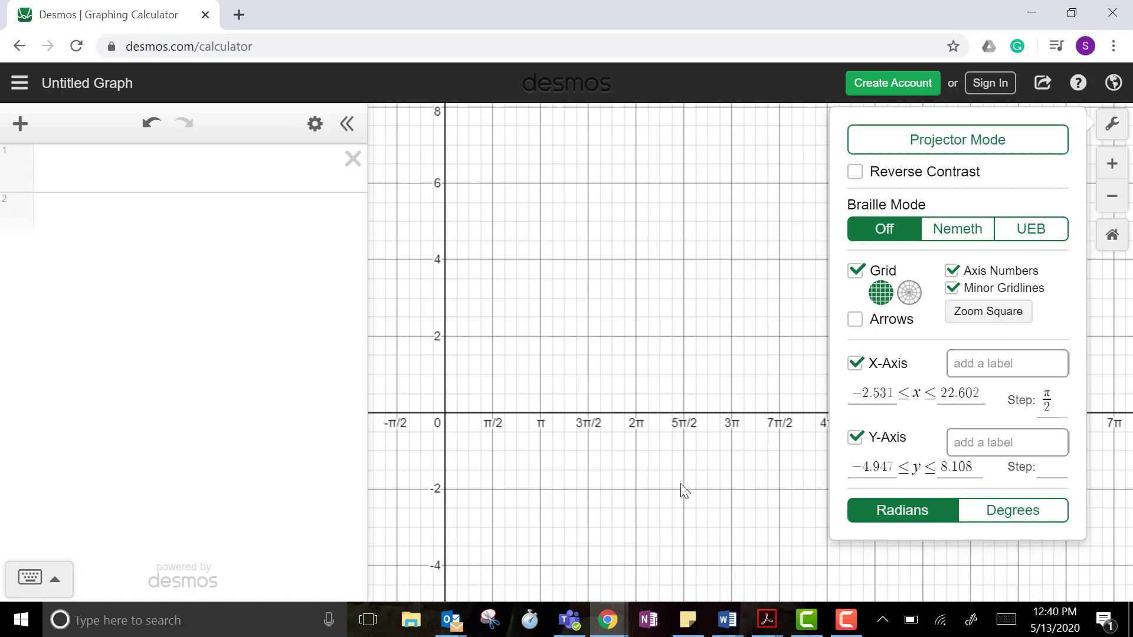
click(669, 500)
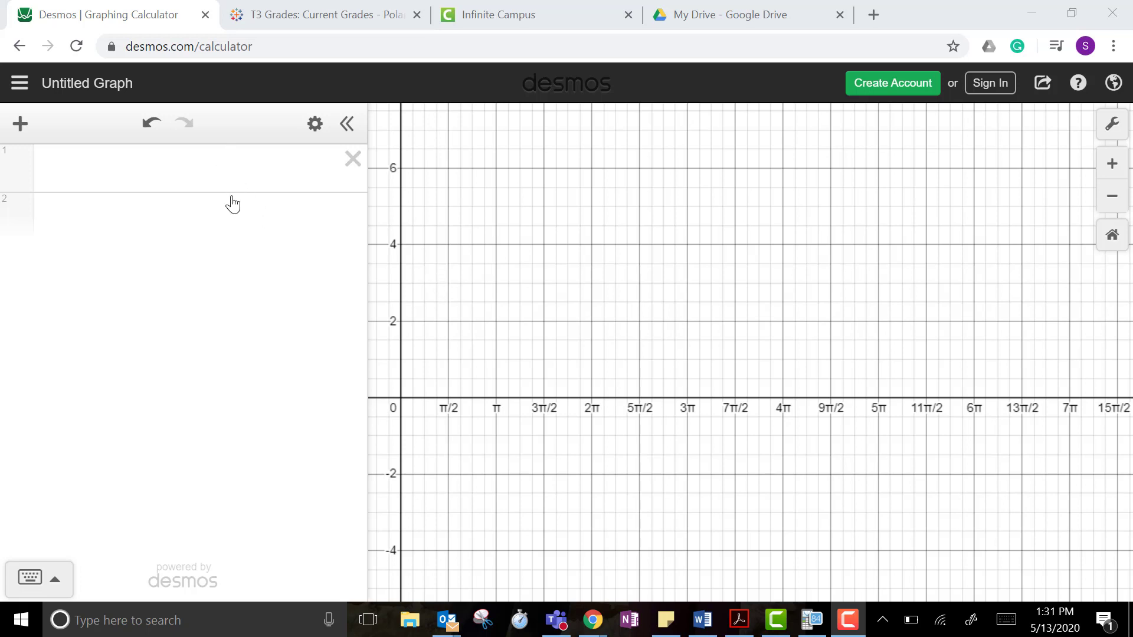
Graph y = a sin x in the first expression with a slider for a, and set a to 3
click(142, 170)
text(y=)
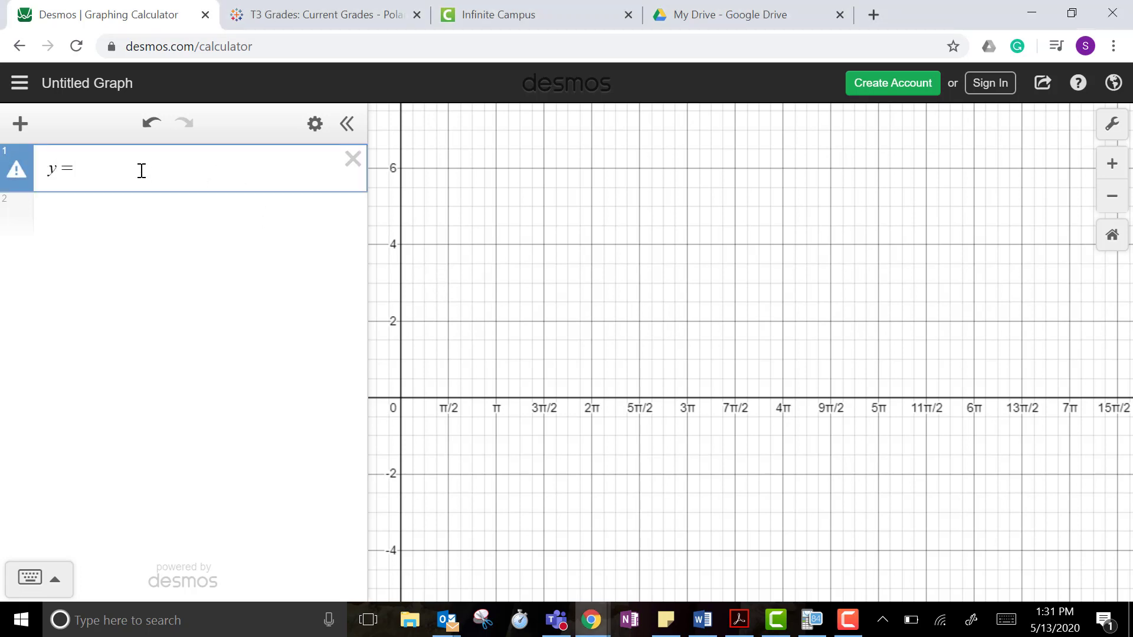
text(sinx)
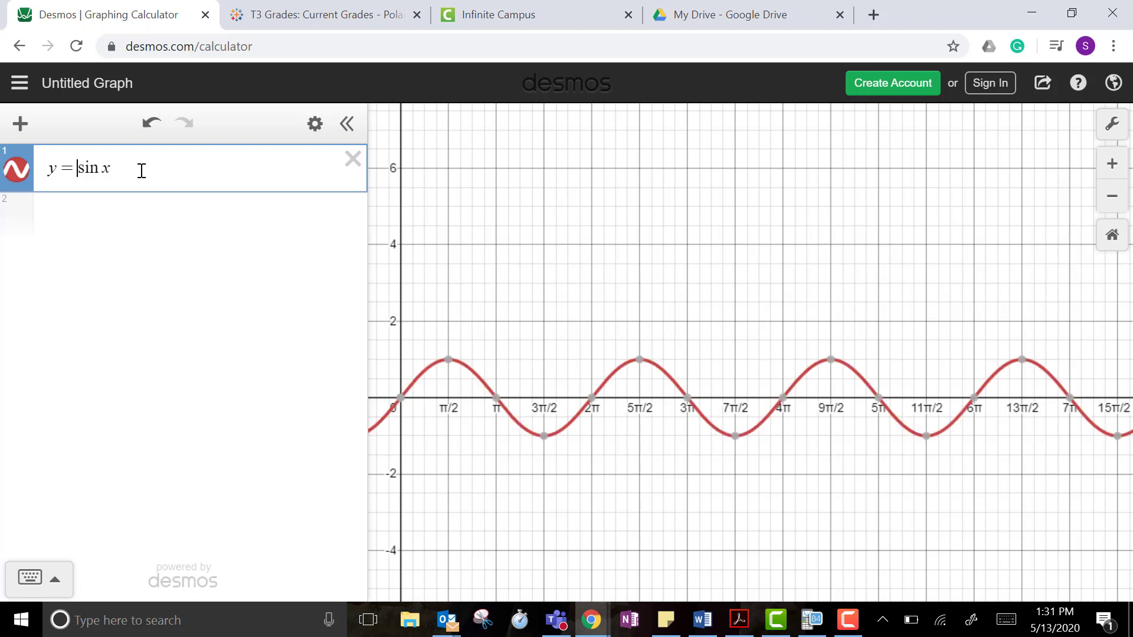
text(a)
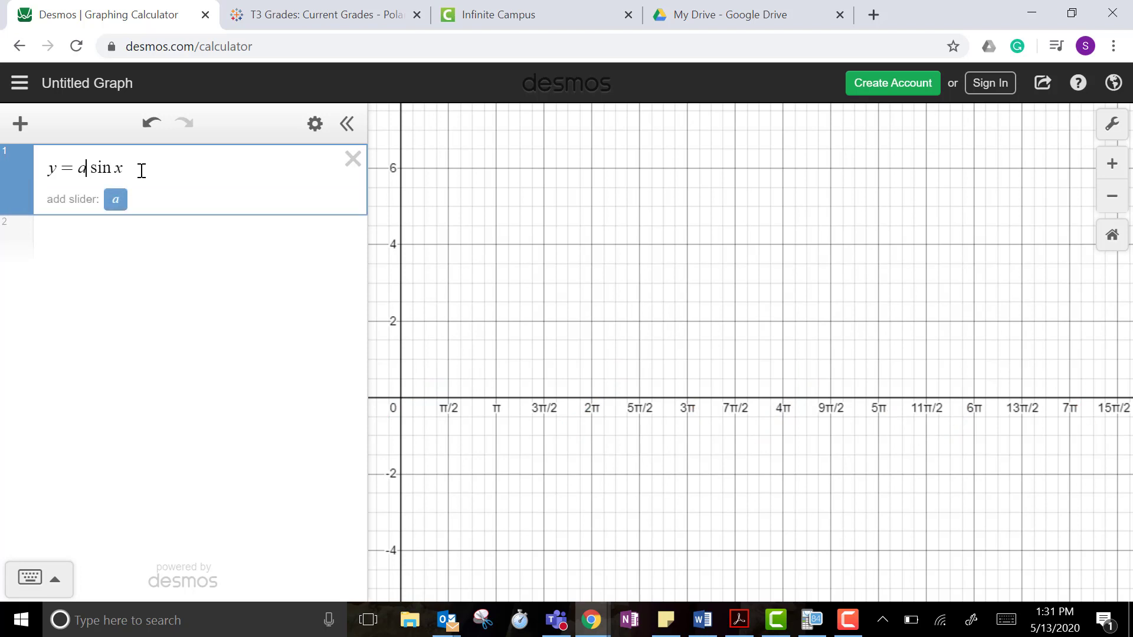
click(115, 199)
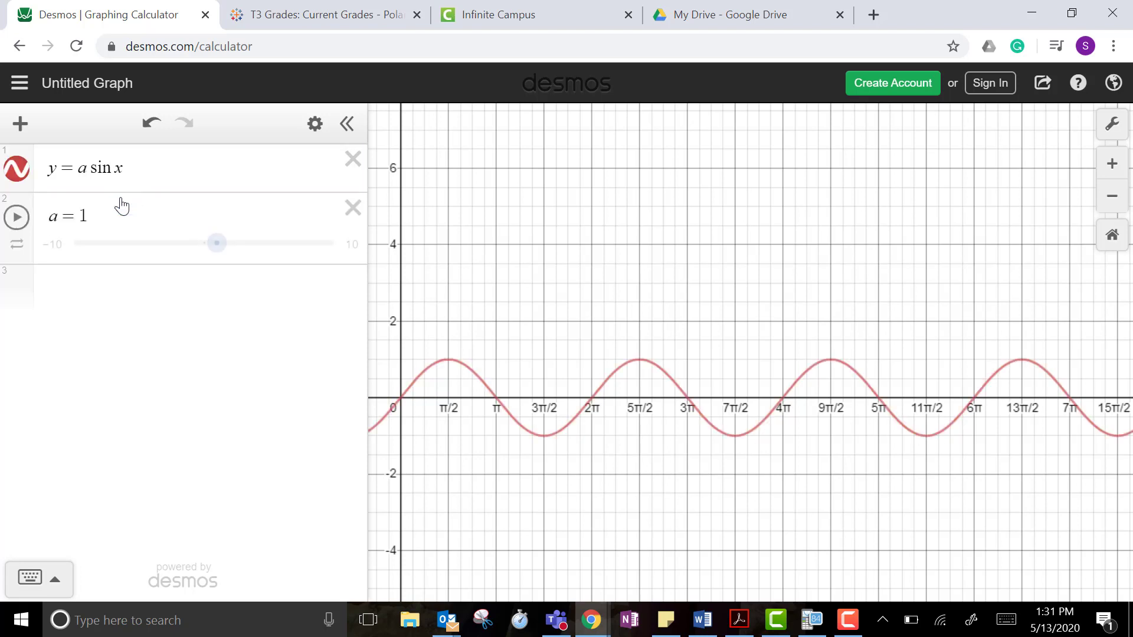
drag(217, 250, 243, 251)
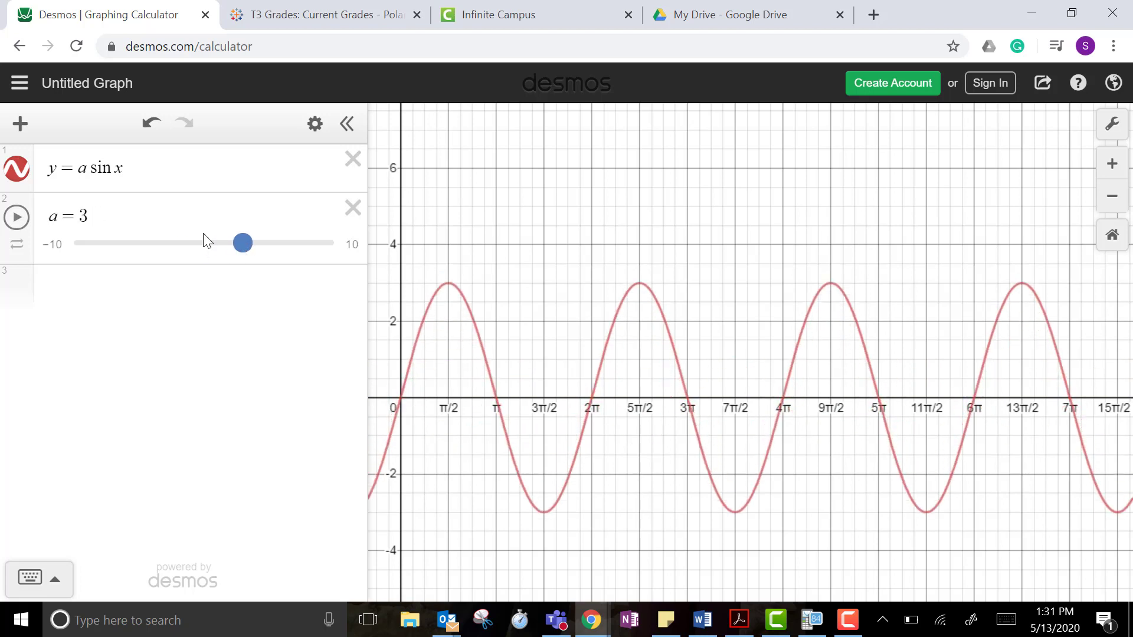
Extend the function to y = a sin(x + b), add a slider for b and set it to −3.1
click(123, 168)
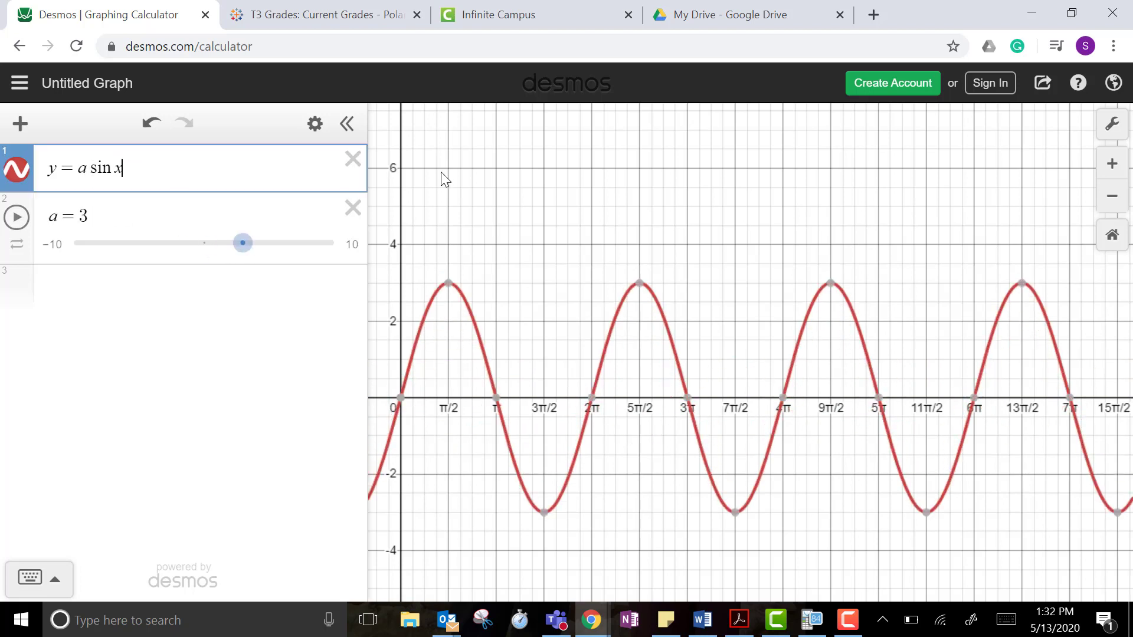
text((x)
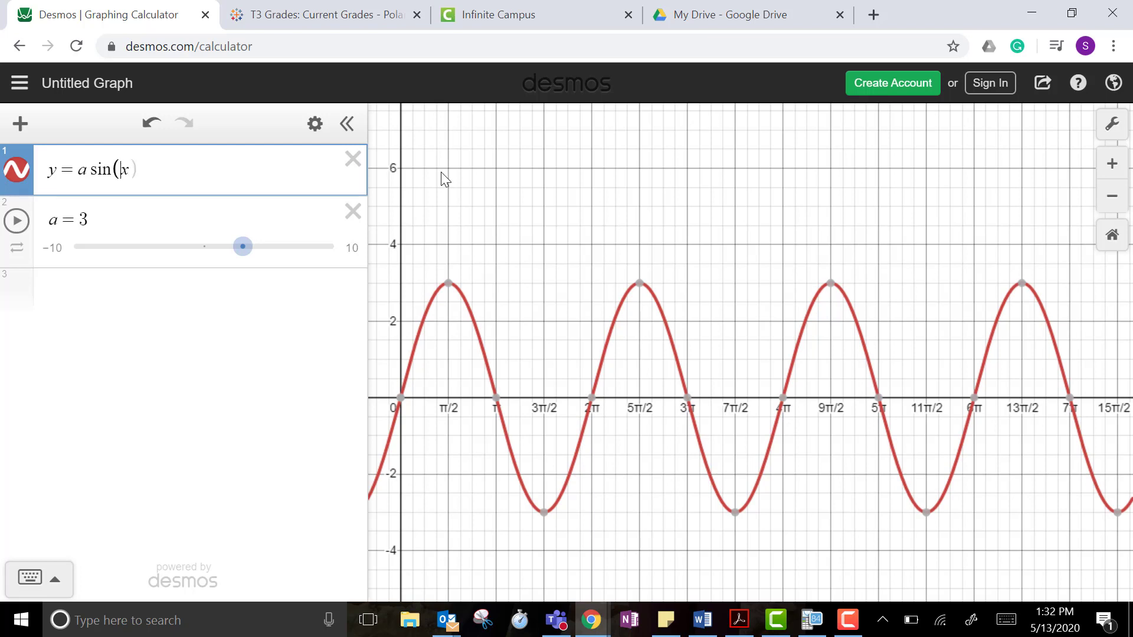
text(+b))
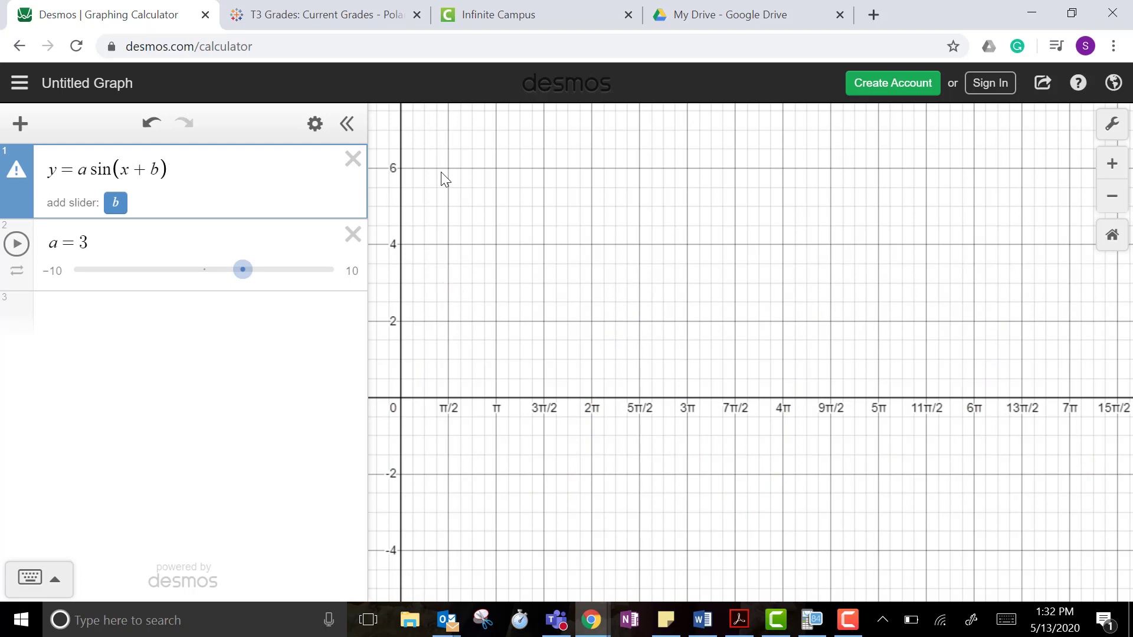
click(116, 202)
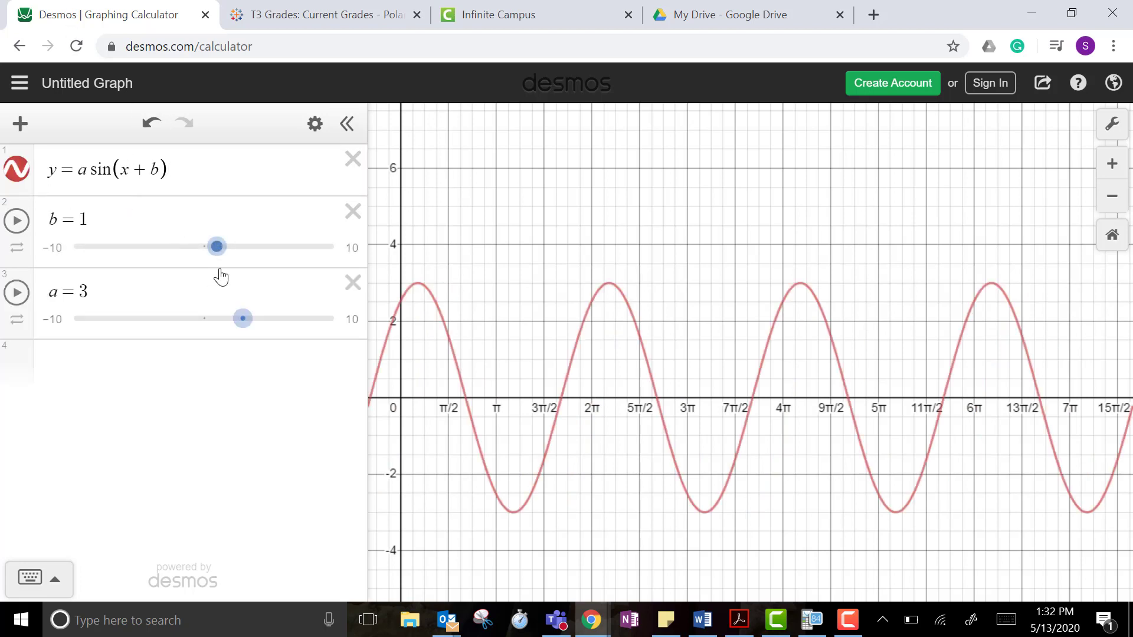
drag(217, 247, 168, 258)
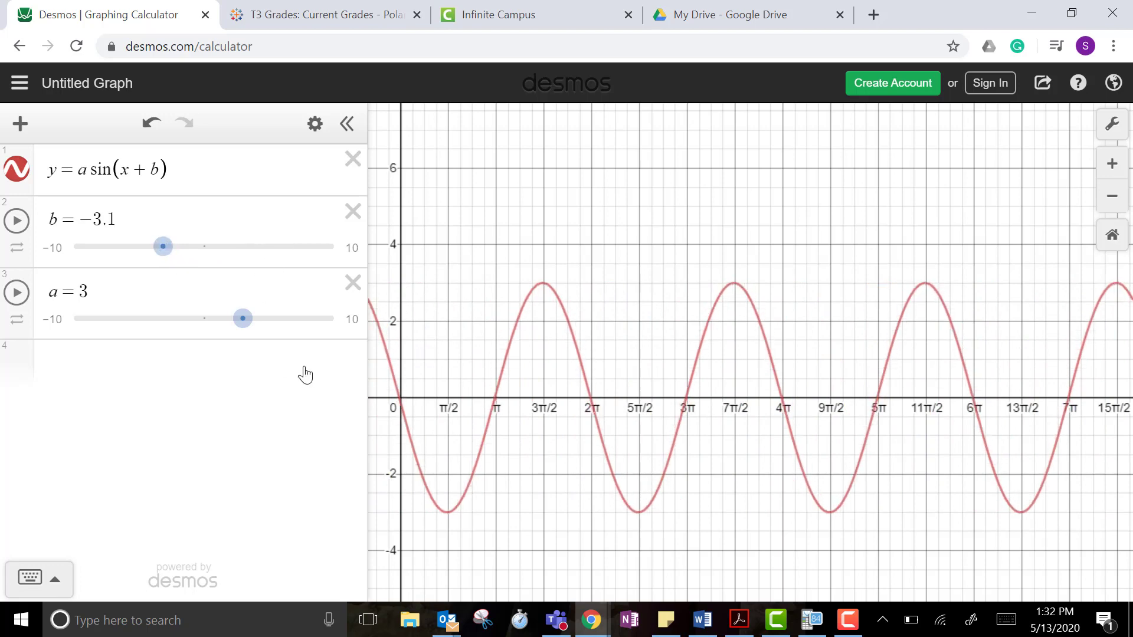
Insert the coefficient c before x in the sine function, add its slider and set c to 3.5
click(118, 170)
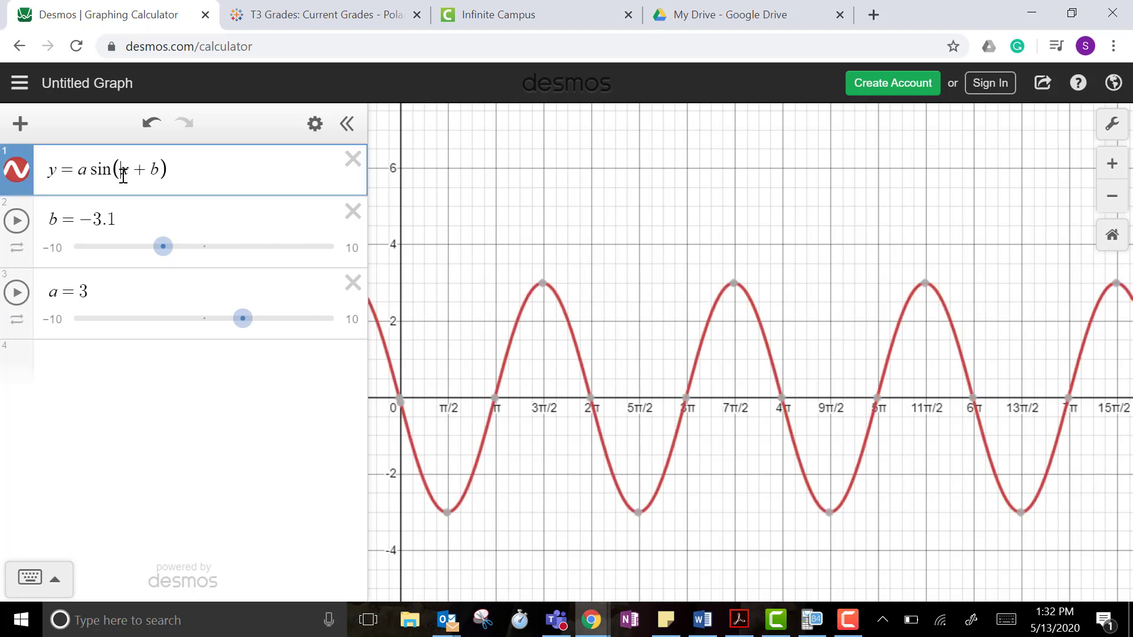
text(c)
click(118, 205)
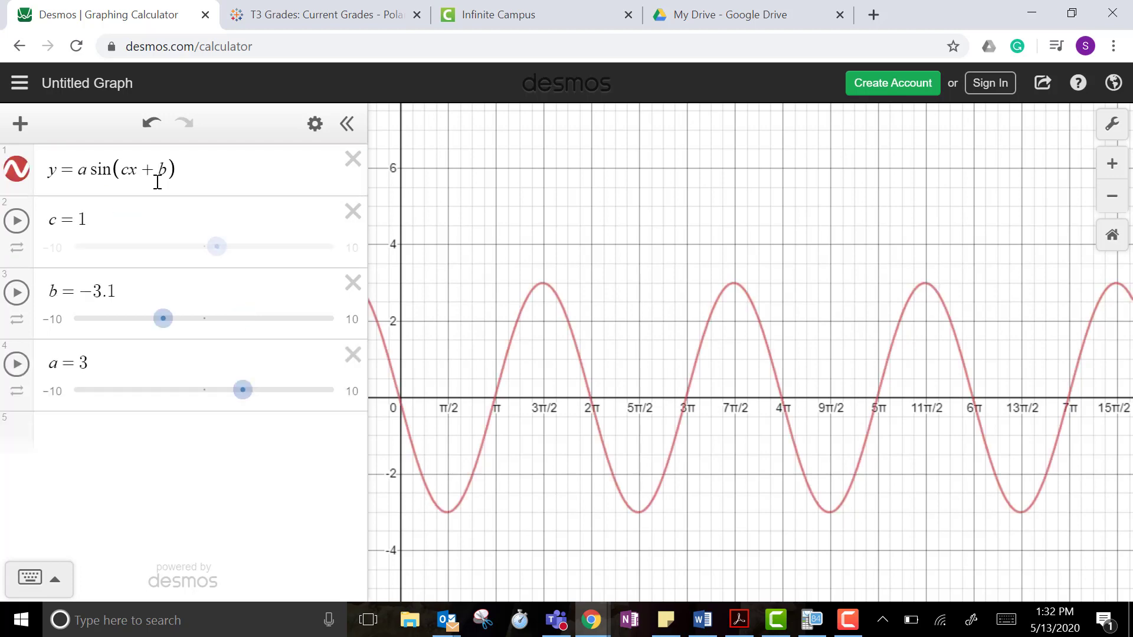
drag(217, 247, 252, 251)
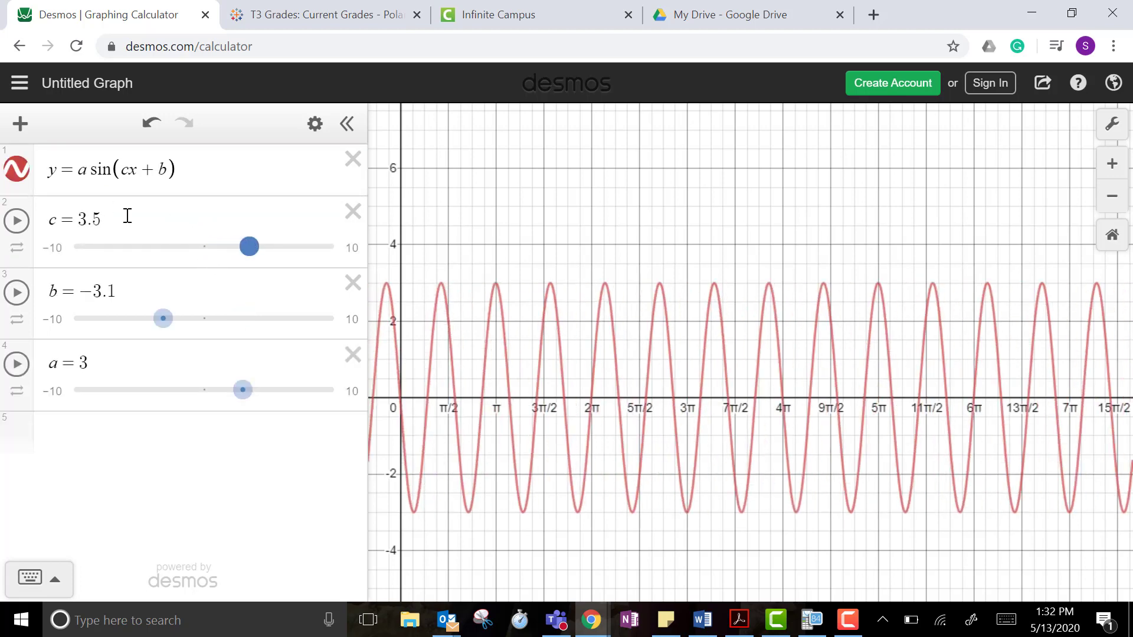
Append + d to the sine function, add a slider for d and set it to 1.2
click(180, 169)
text(+)
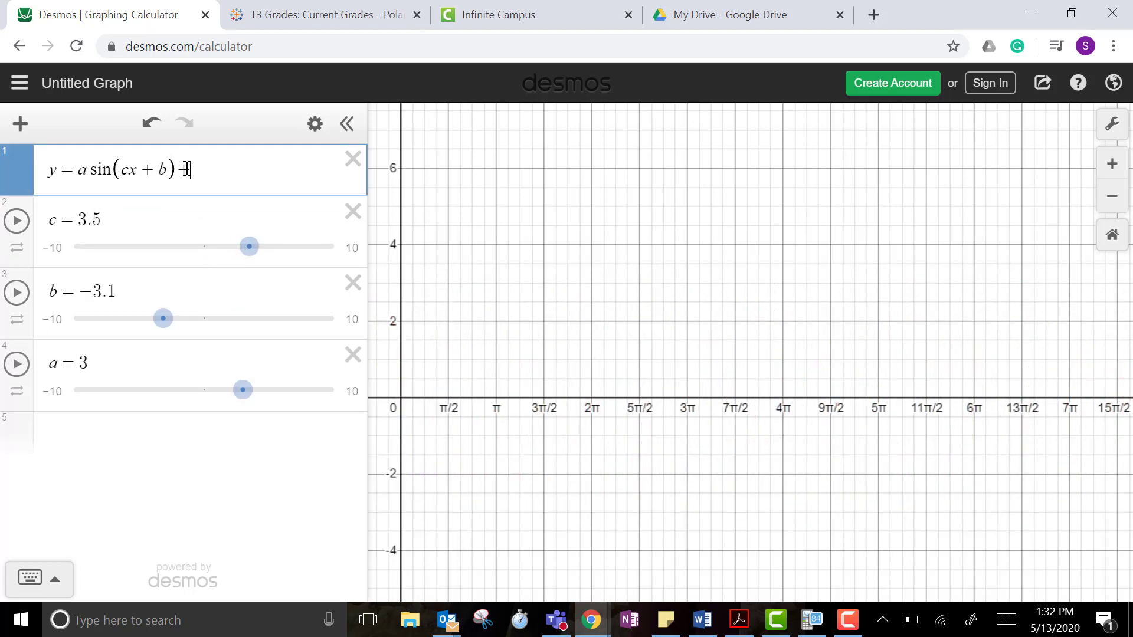
text(d)
click(112, 203)
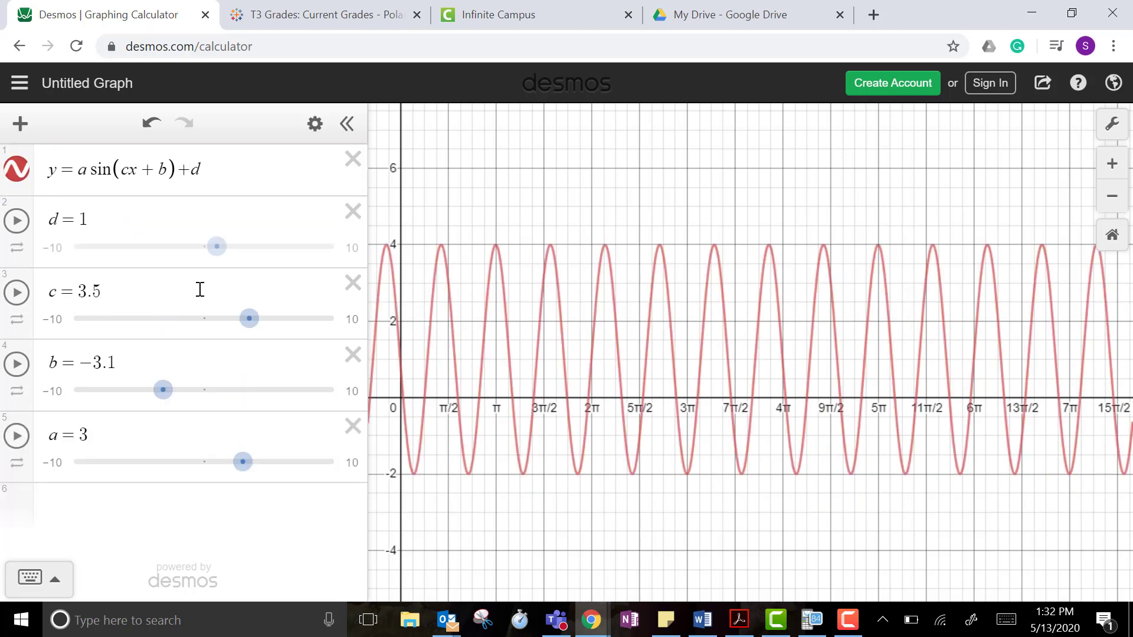
mouse_move(217, 246)
mouse_down()
mouse_move(259, 260)
mouse_move(197, 258)
mouse_move(219, 260)
mouse_up()
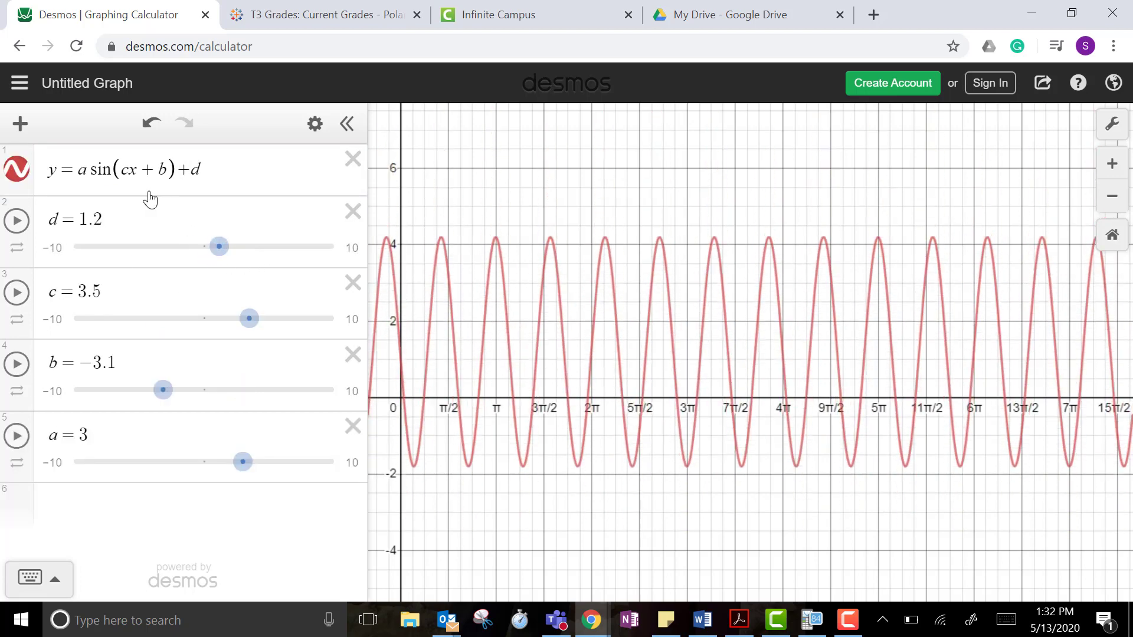
Restrict the sine function's domain to {0 < x < 2π} and set the d slider to 0.5
click(248, 167)
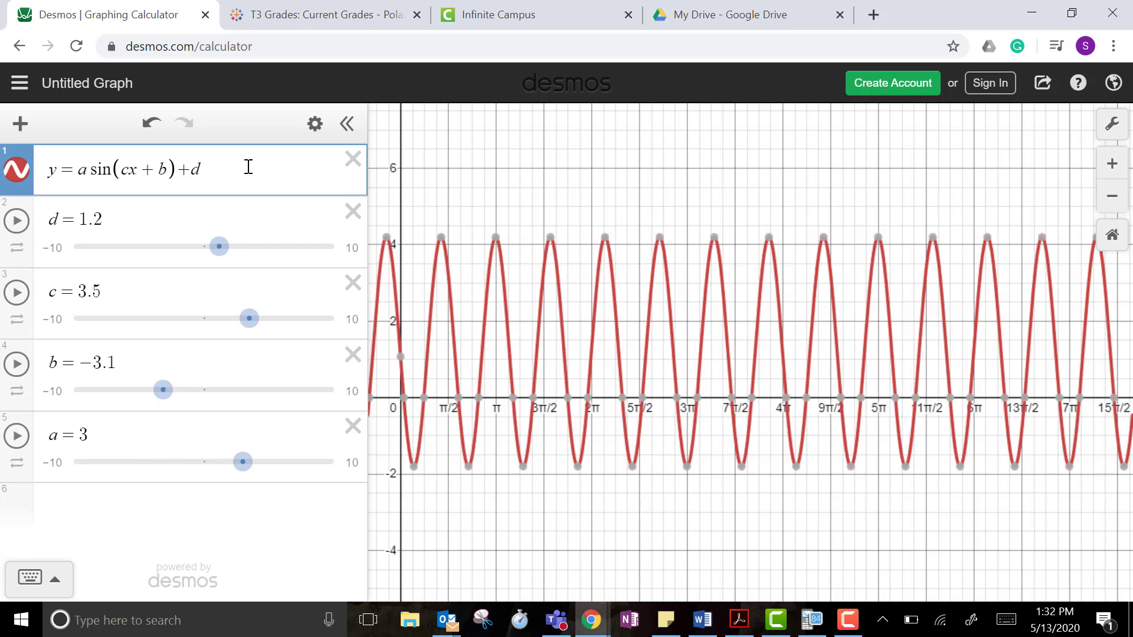
text({)
text(0<x<)
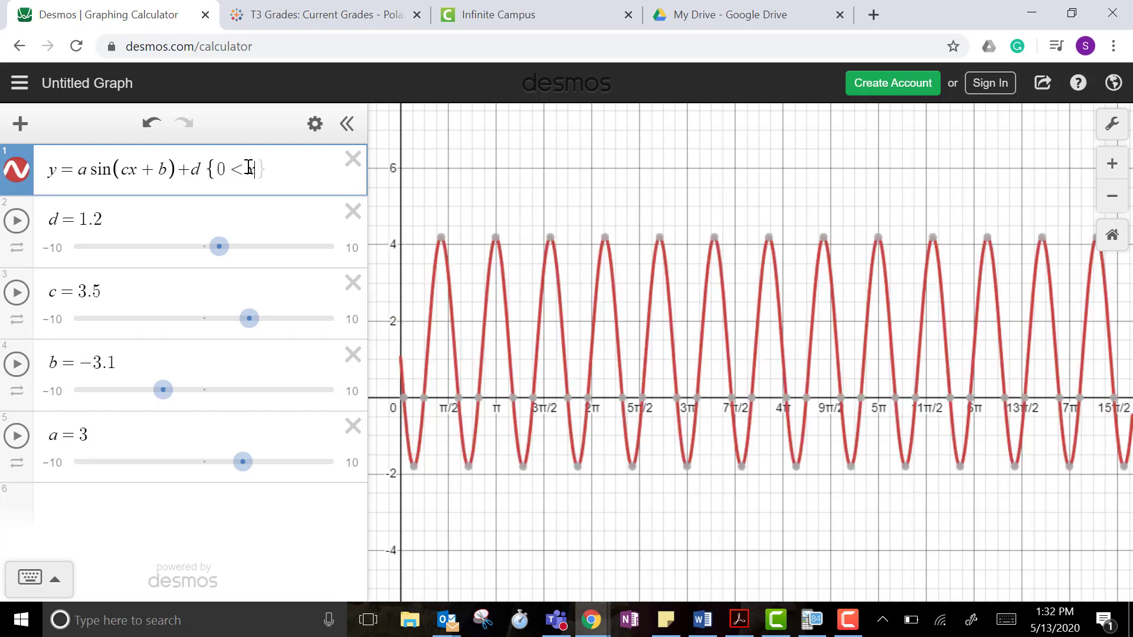
text(2)
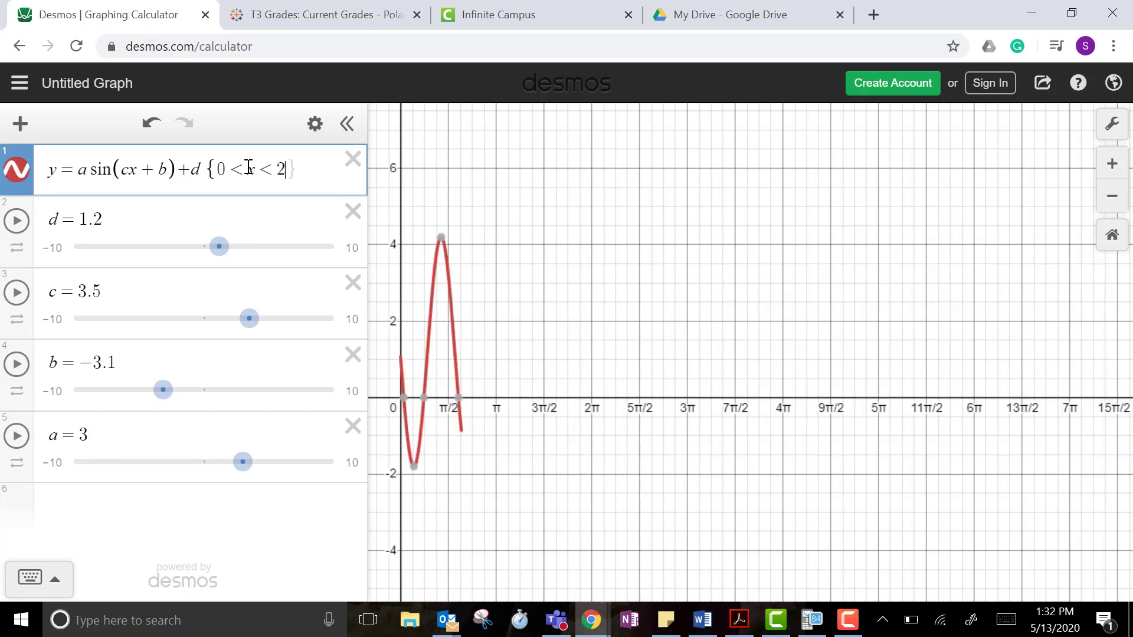
text(pi)
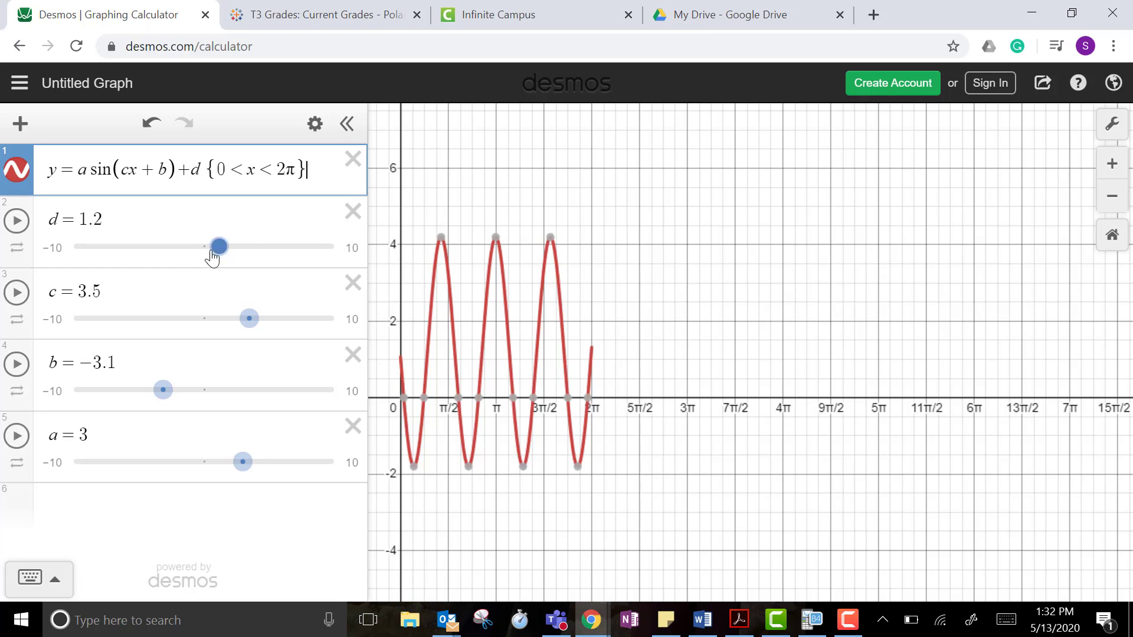
mouse_move(212, 258)
mouse_down()
mouse_move(193, 258)
mouse_move(221, 248)
mouse_move(210, 247)
mouse_up()
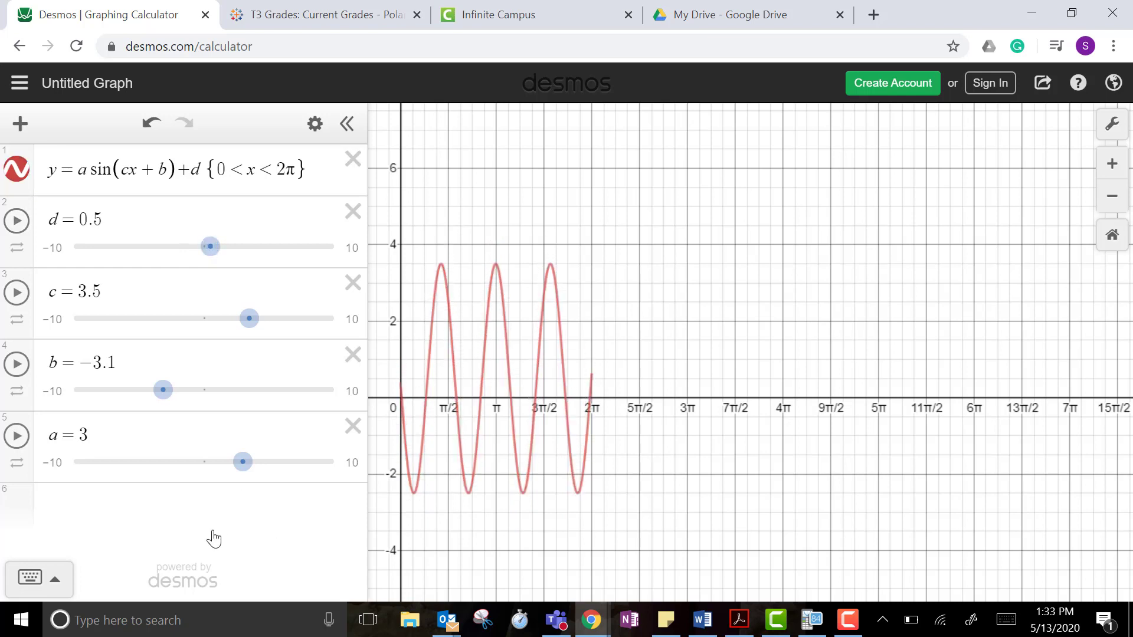
Add the function y = a cos bx + c on the empty line below the a slider
click(97, 514)
text(y=d)
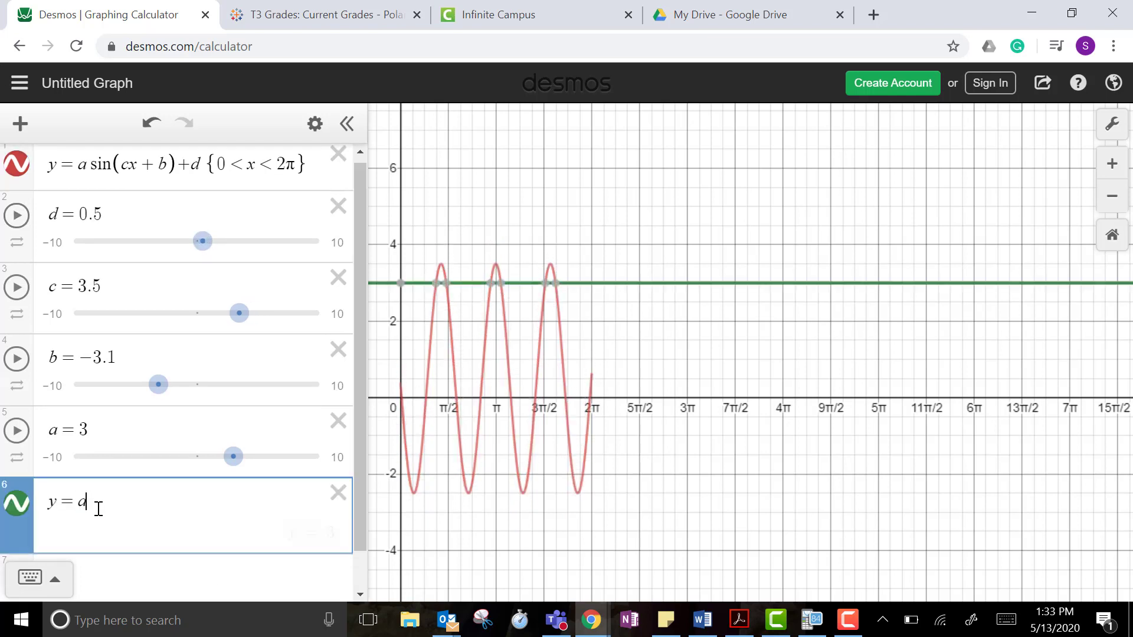
key(BackSpace)
text(acos)
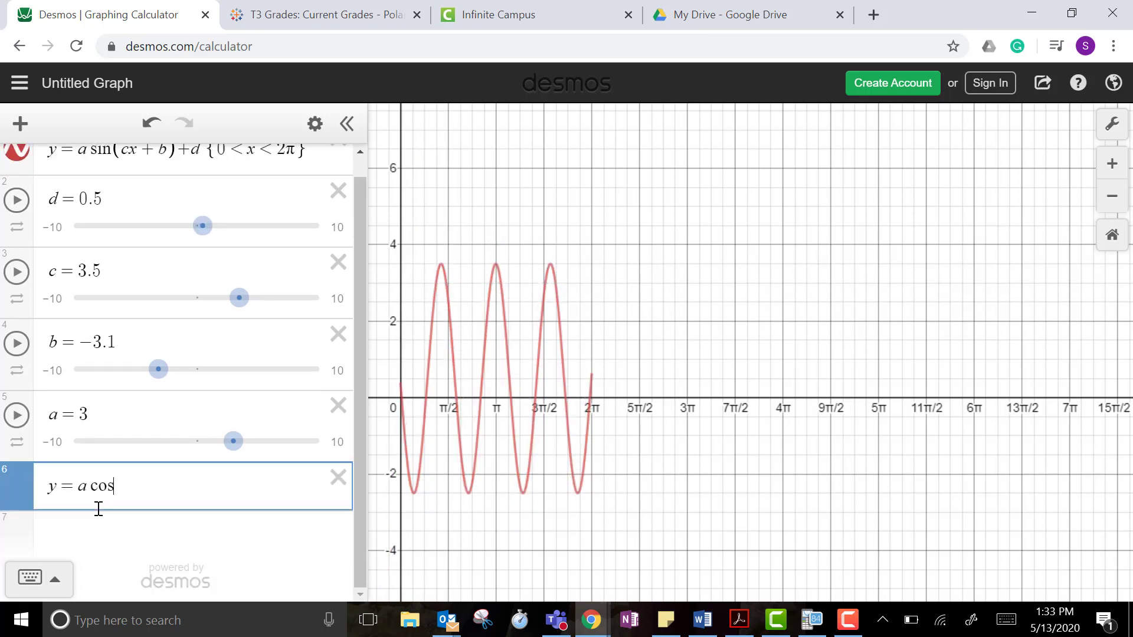
text(bx+c)
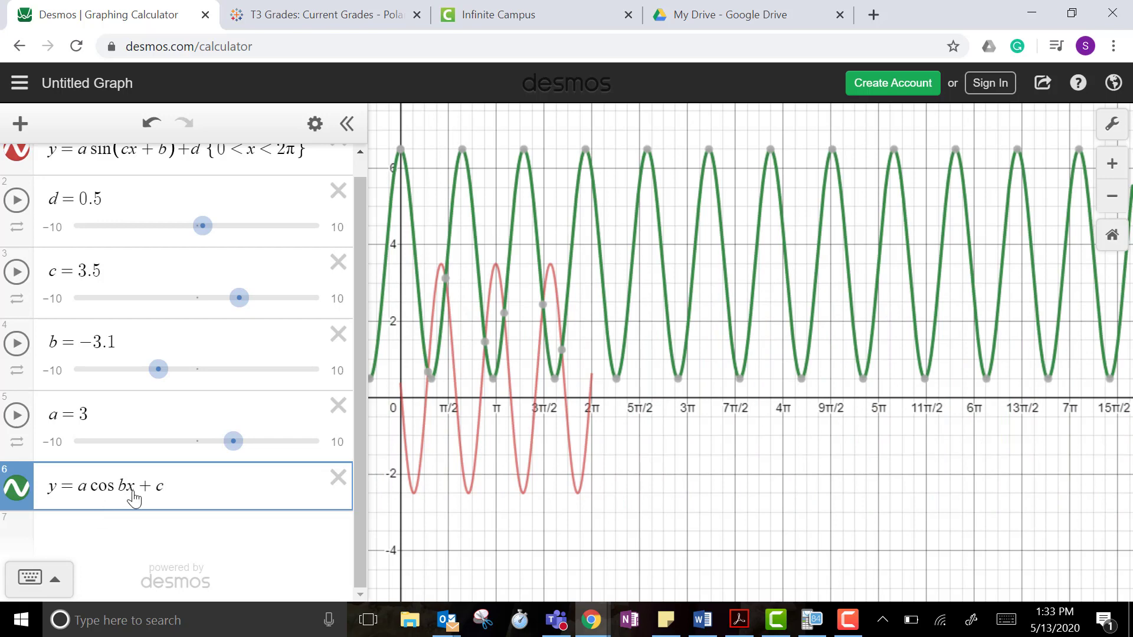
Restrict the cosine function's domain to {2π < x < 3π}
text({)
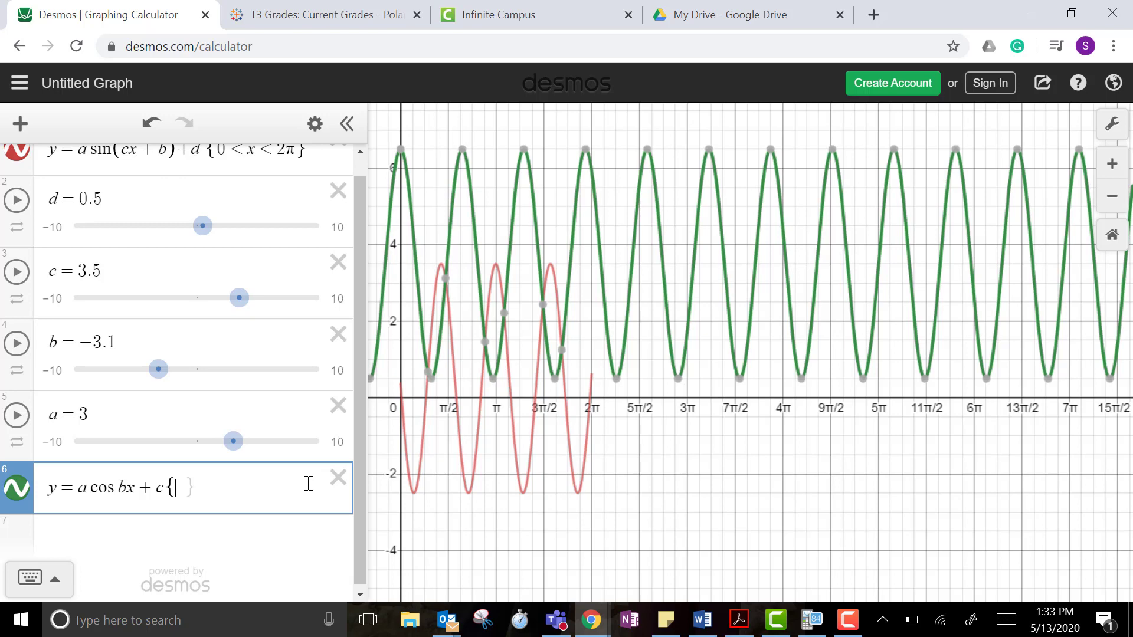
text(2pi)
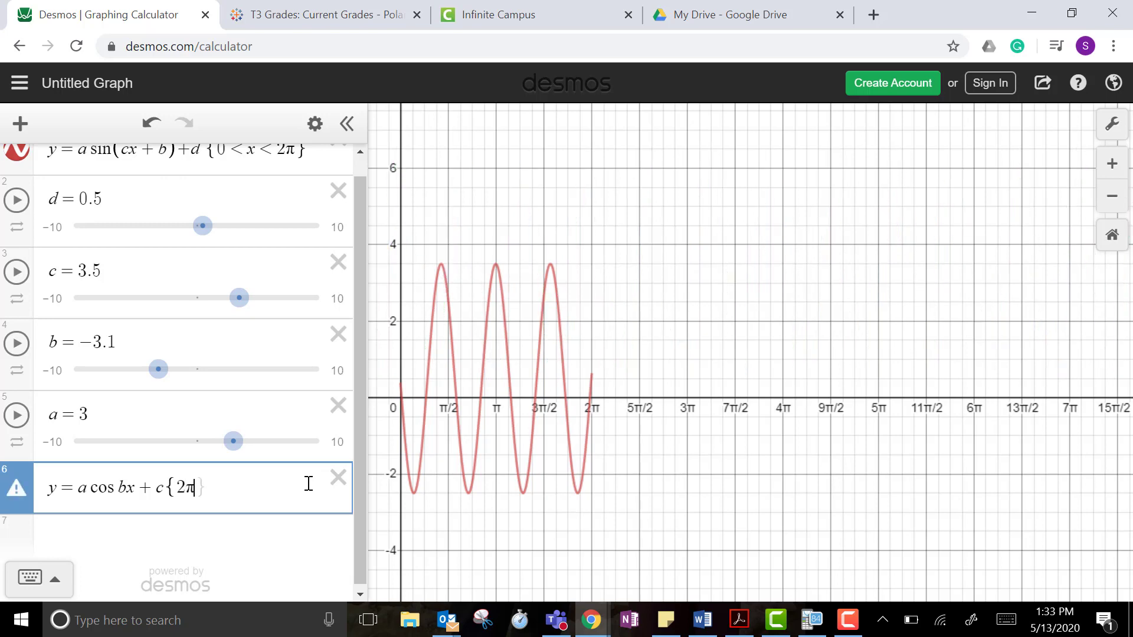
text(<x<)
text(3pi)
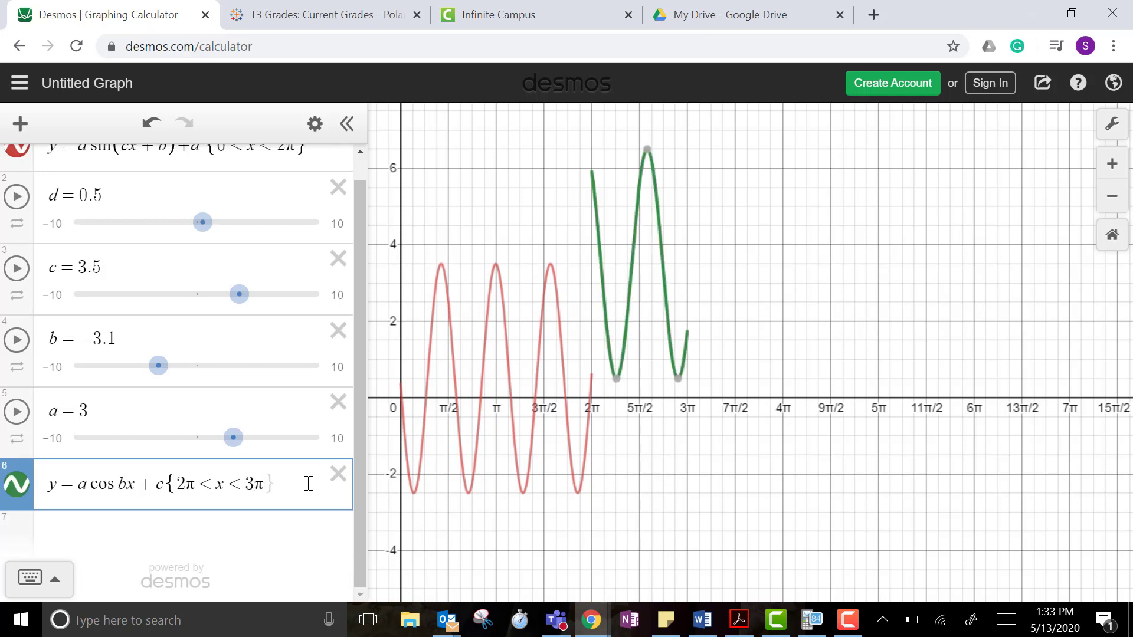
text(})
click(86, 483)
click(160, 535)
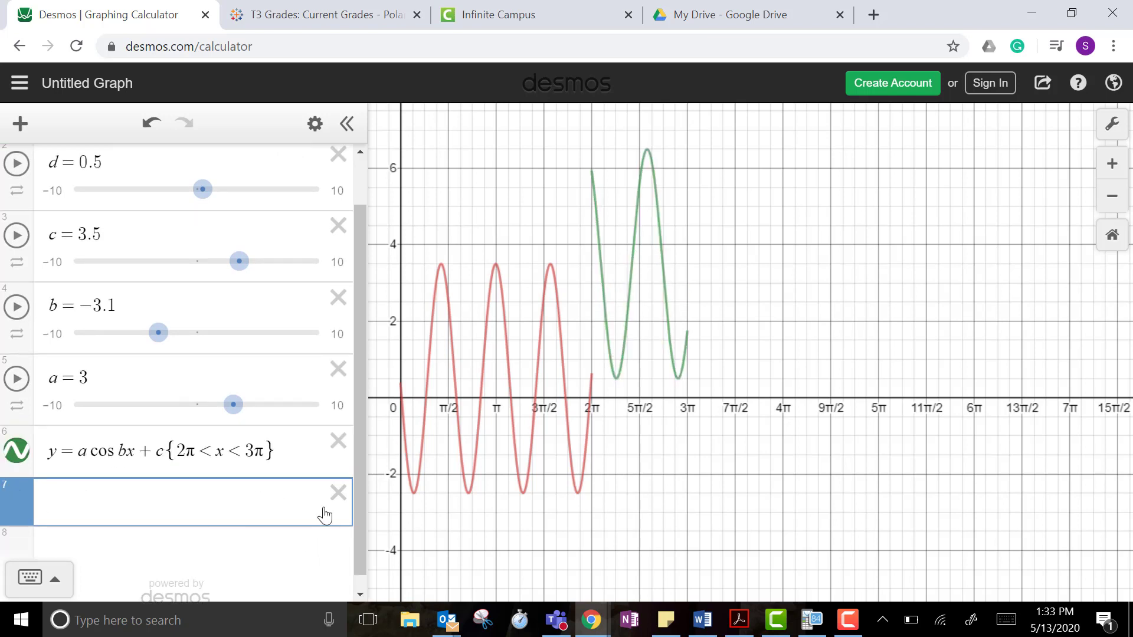
drag(361, 556, 361, 596)
click(135, 516)
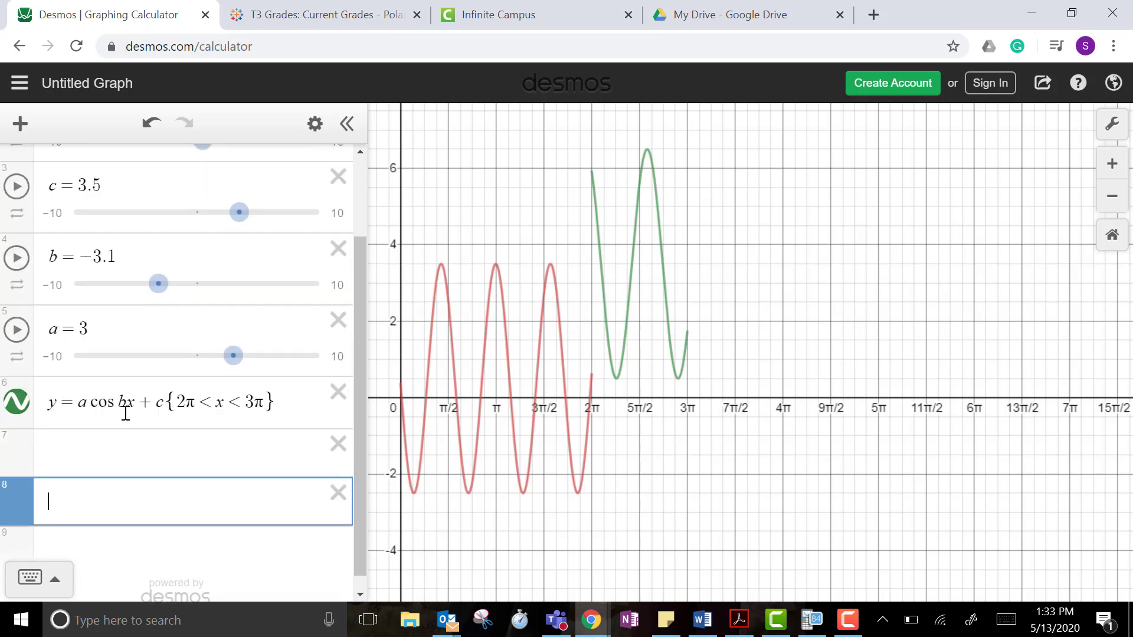
Reduce the cosine function to y = a cos x with its domain restriction kept, and set the a slider to 3.2
click(128, 407)
key(BackSpace)
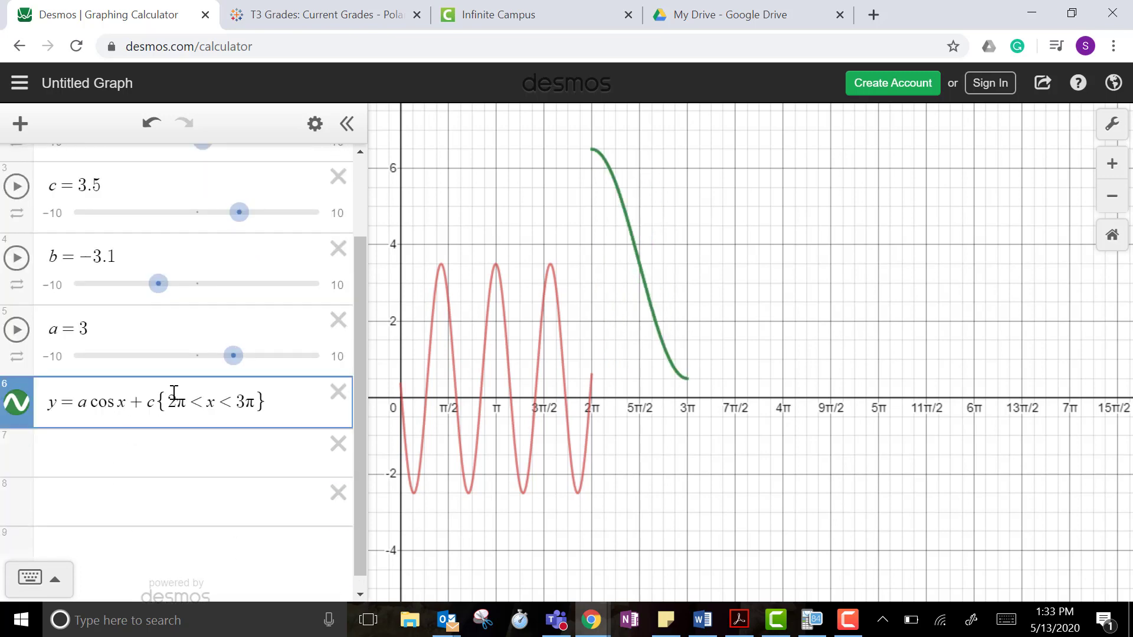
key(BackSpace)
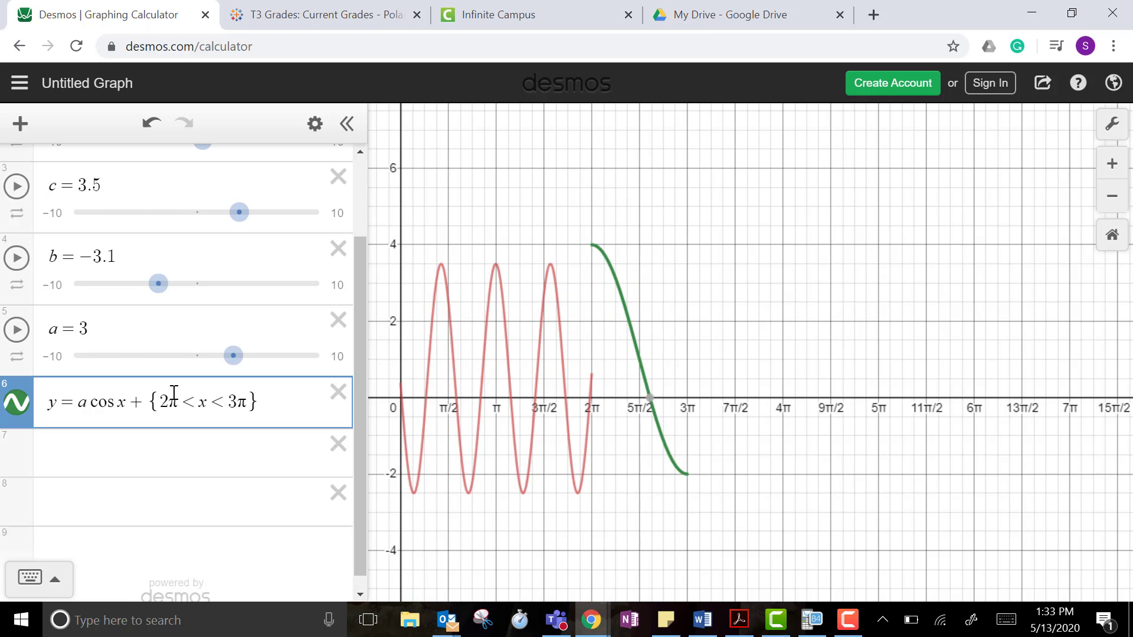
key(BackSpace)
key(BackSpace)
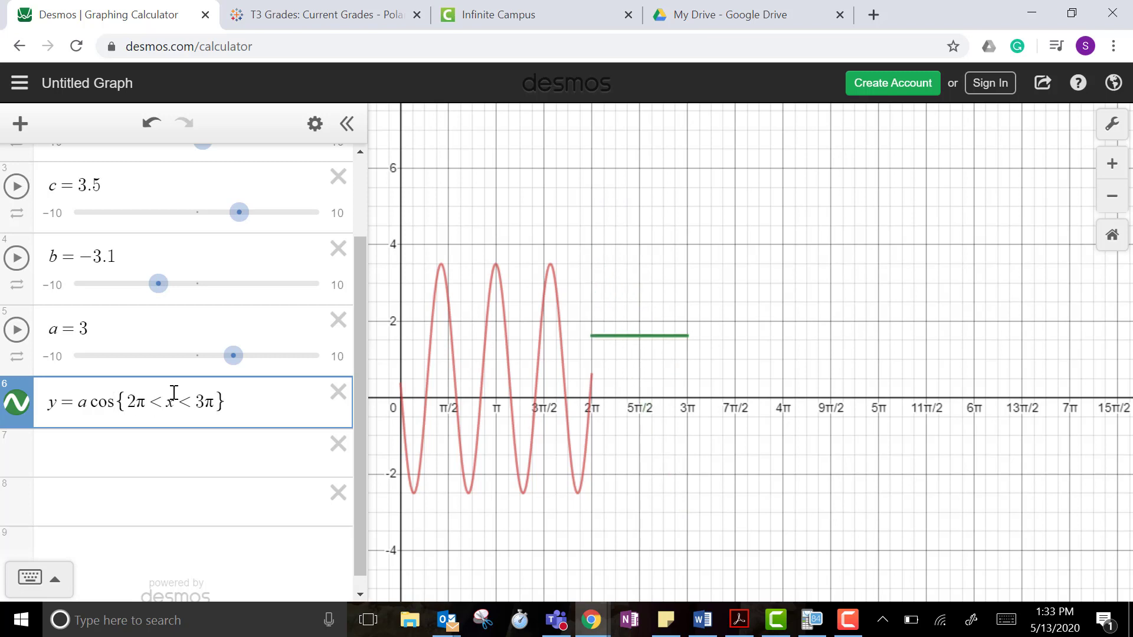
text(x)
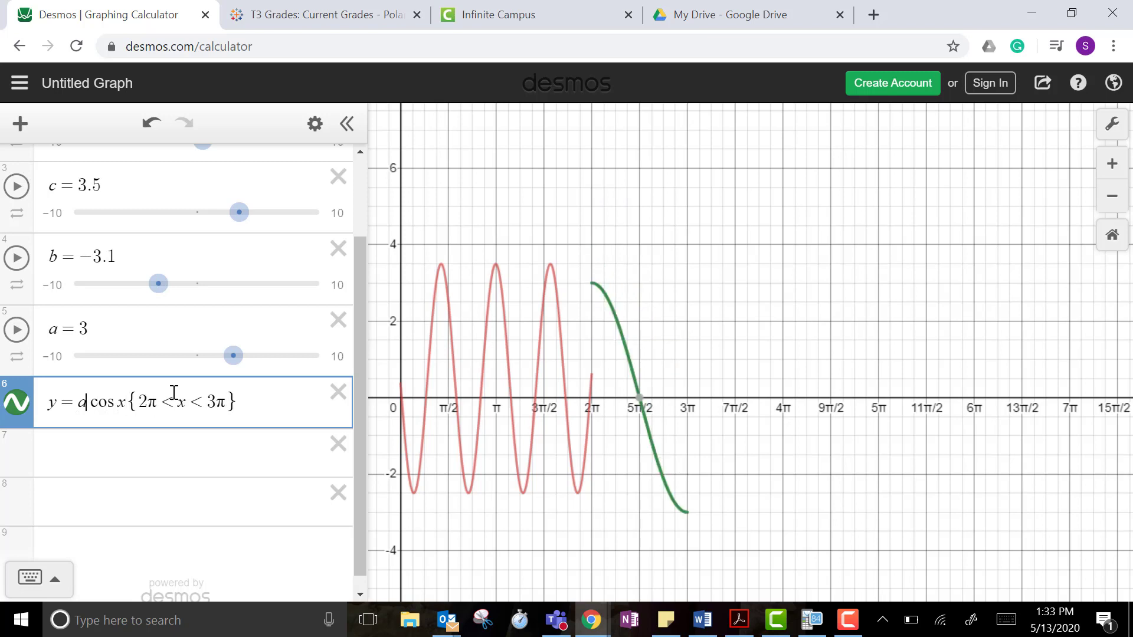
key(Left)
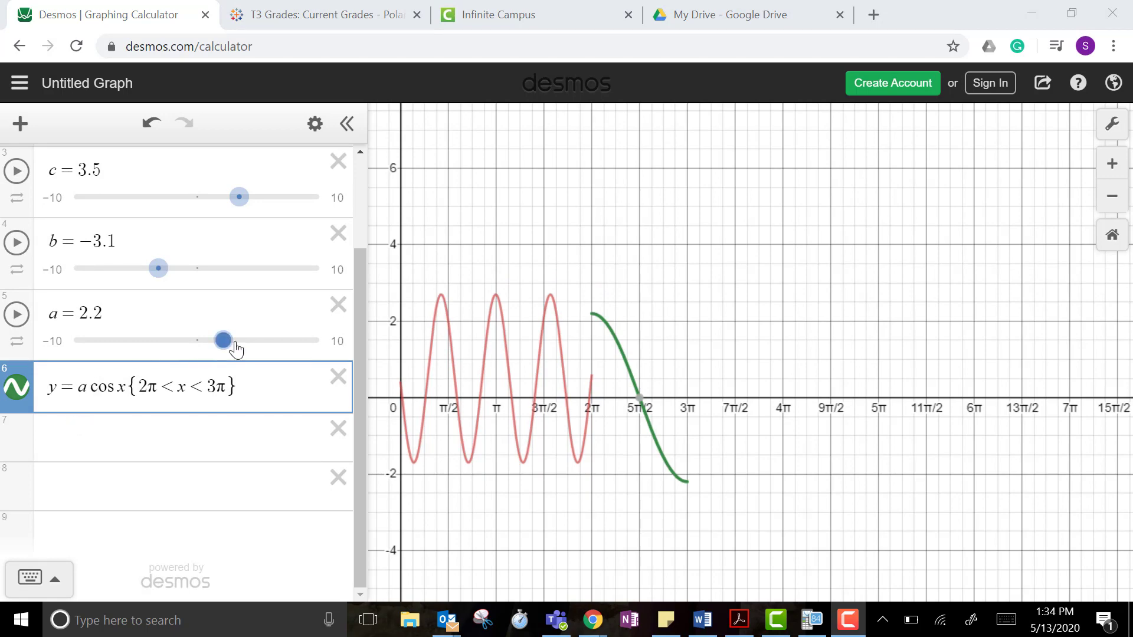
mouse_move(223, 340)
mouse_down()
mouse_move(251, 341)
mouse_move(218, 338)
mouse_move(237, 337)
mouse_up()
Replace the cosine function's coefficient a with g, add a slider for g and set it to 1.7
click(92, 390)
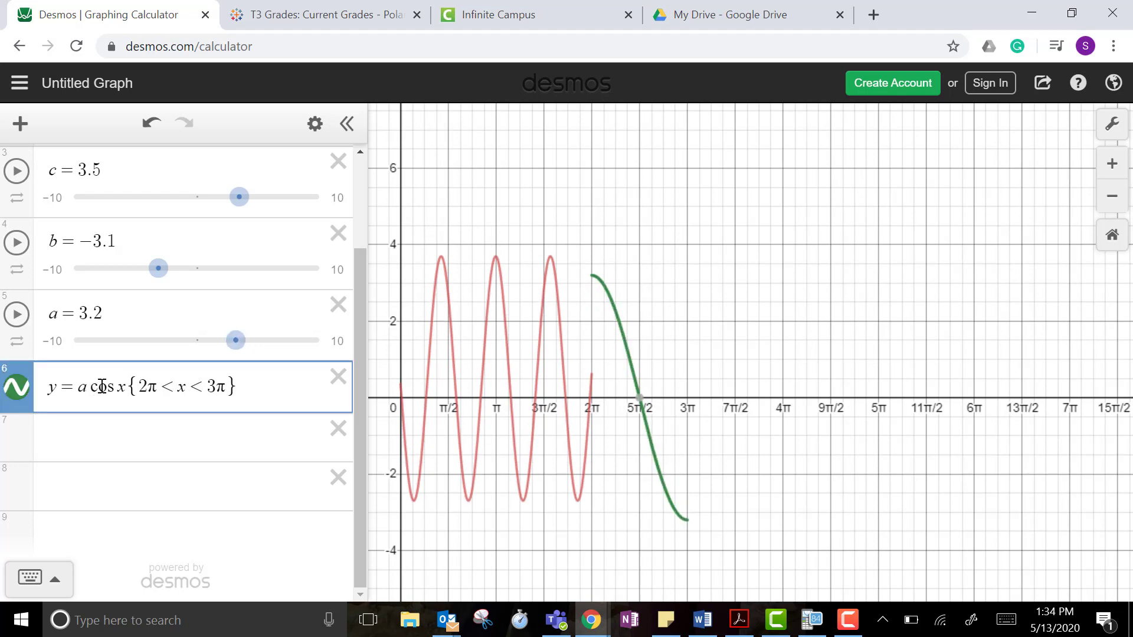
key(BackSpace)
text(g)
click(114, 420)
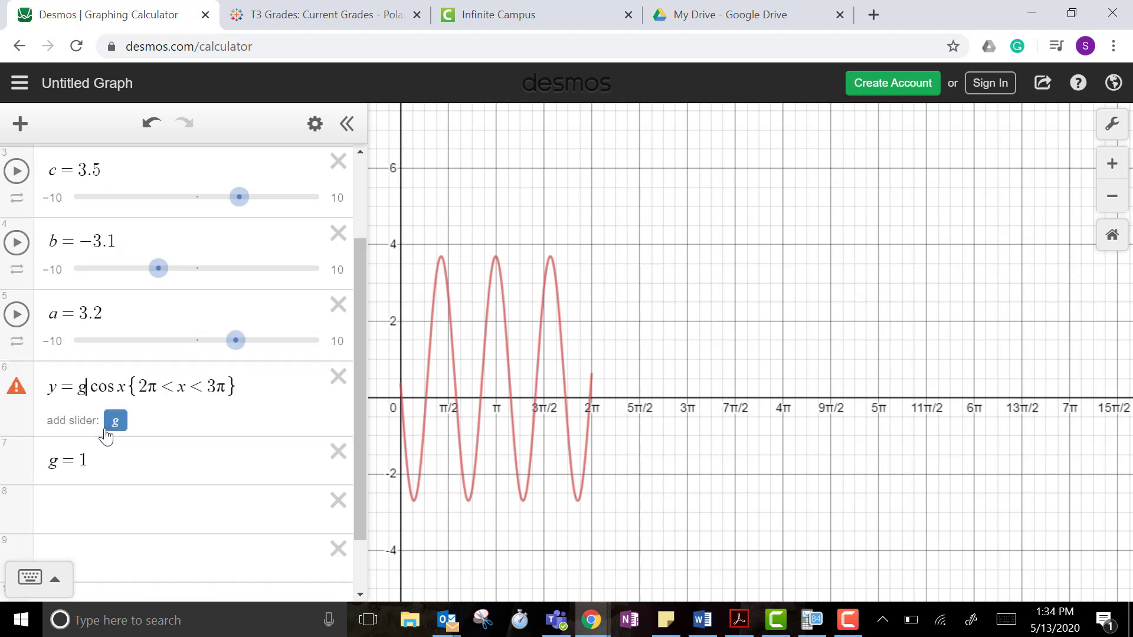
mouse_move(208, 469)
mouse_down()
mouse_move(246, 472)
mouse_move(202, 483)
mouse_up()
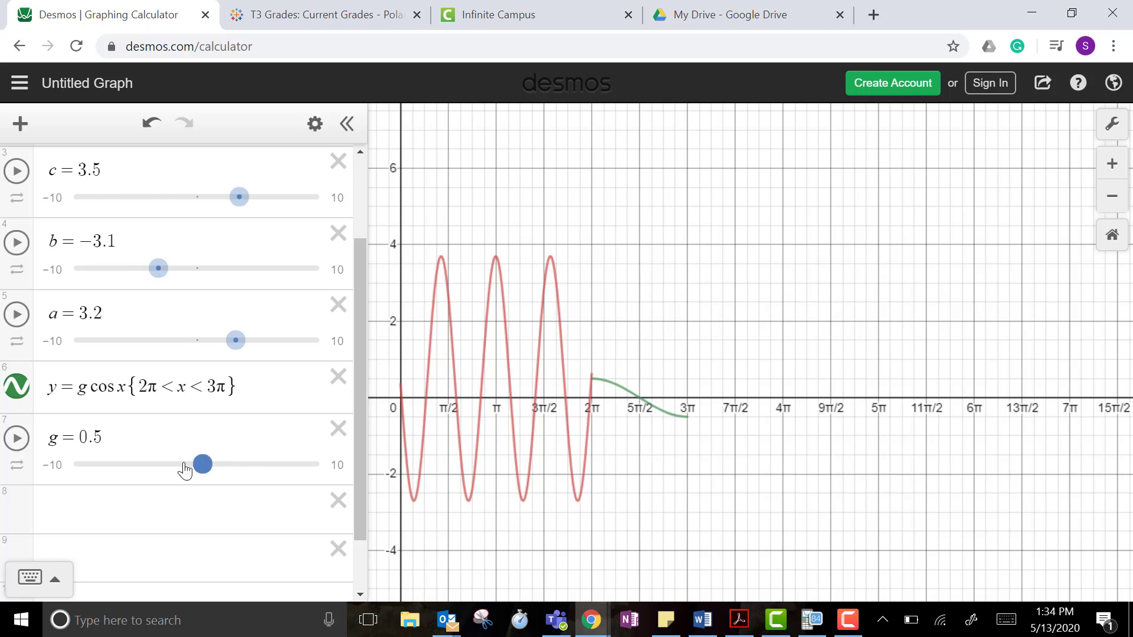
drag(185, 471, 217, 466)
Change the cosine function's argument to (hx), add a slider for h and set it to 2.8
click(119, 391)
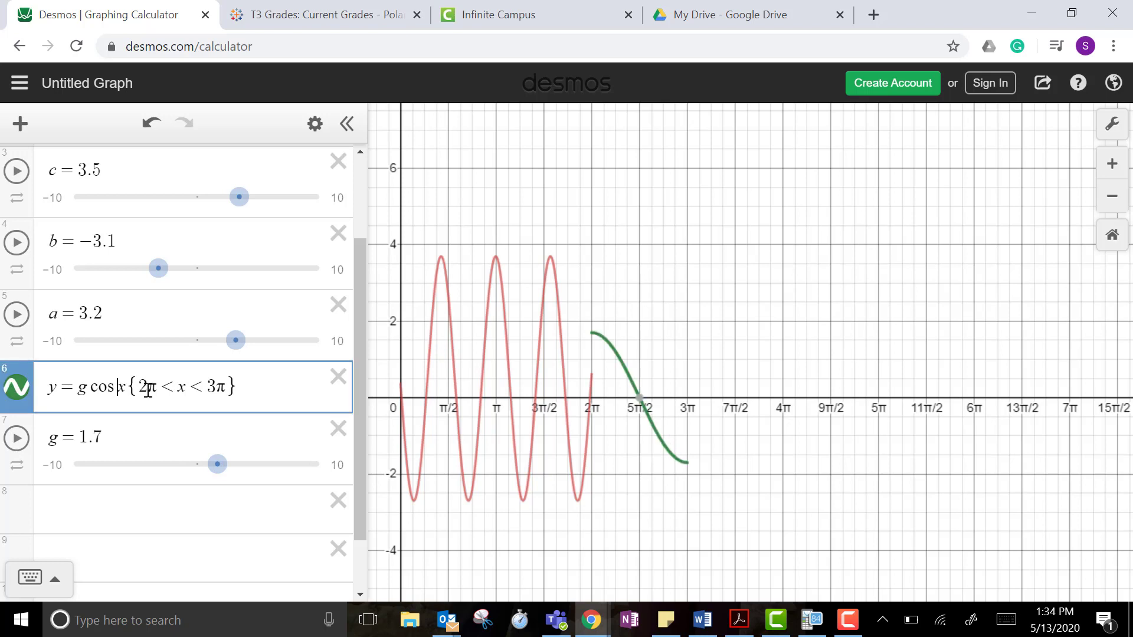
text(h)
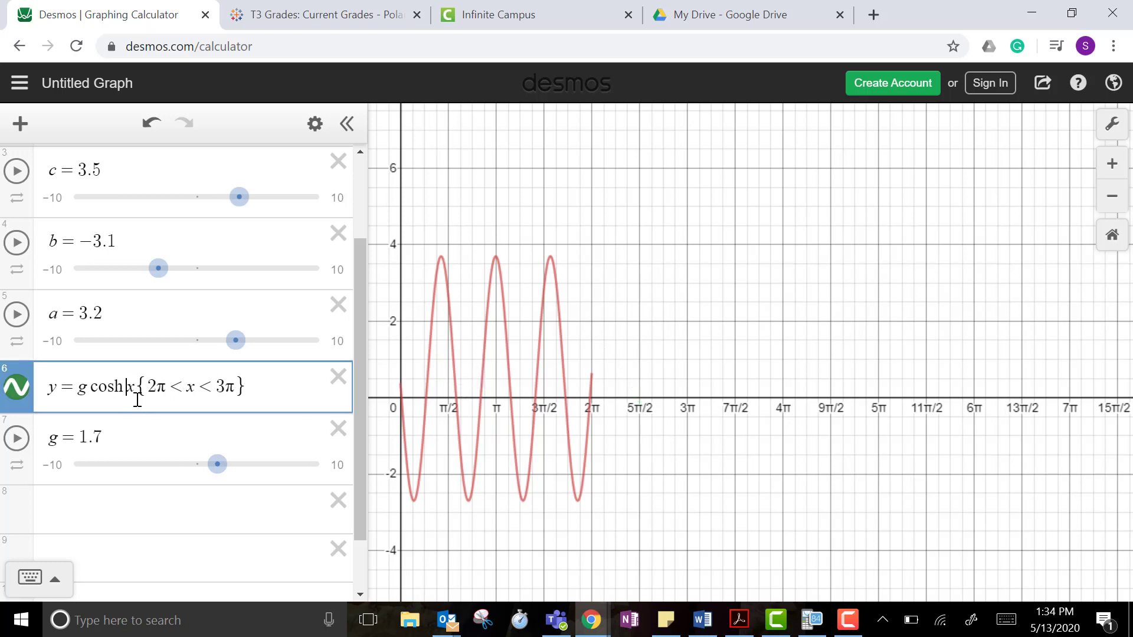
key(BackSpace)
text(h)
key(BackSpace)
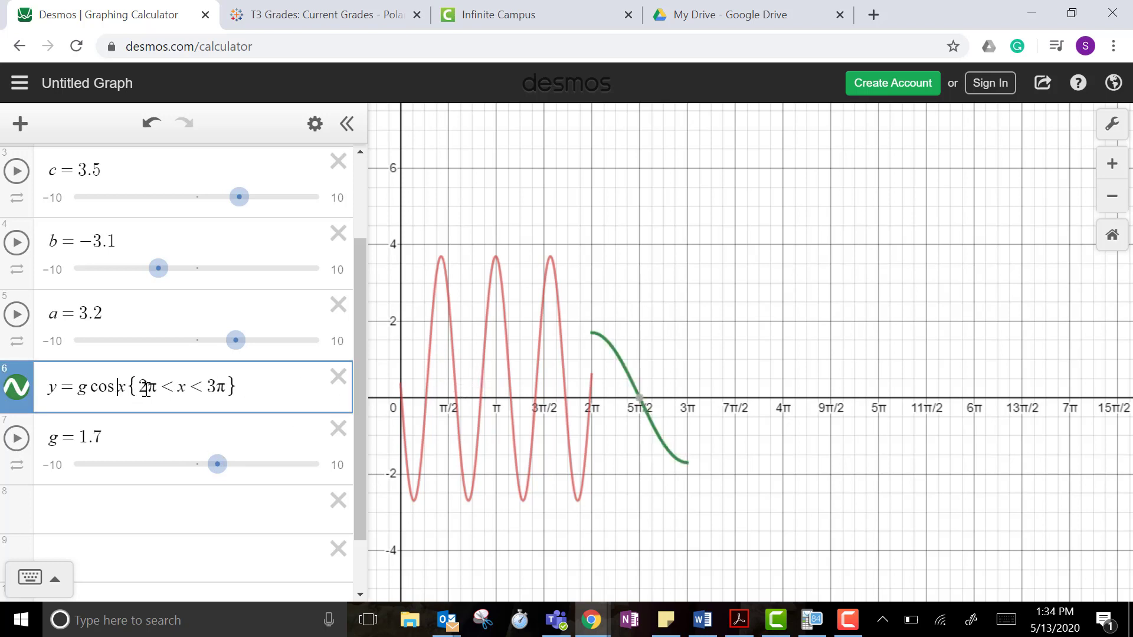
text((hx)
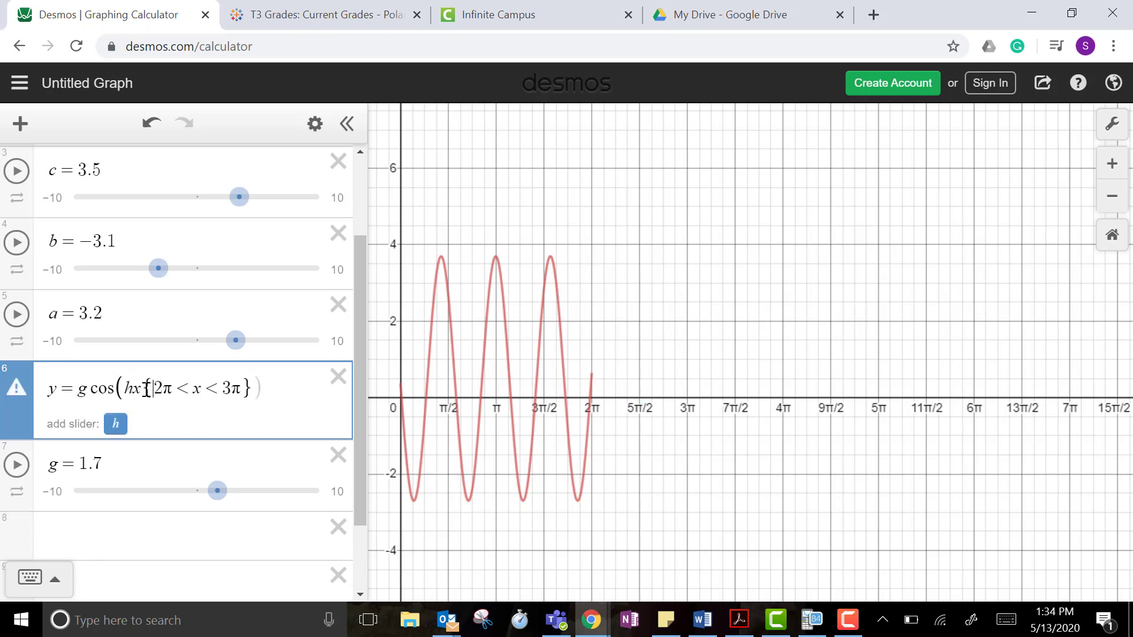
text())
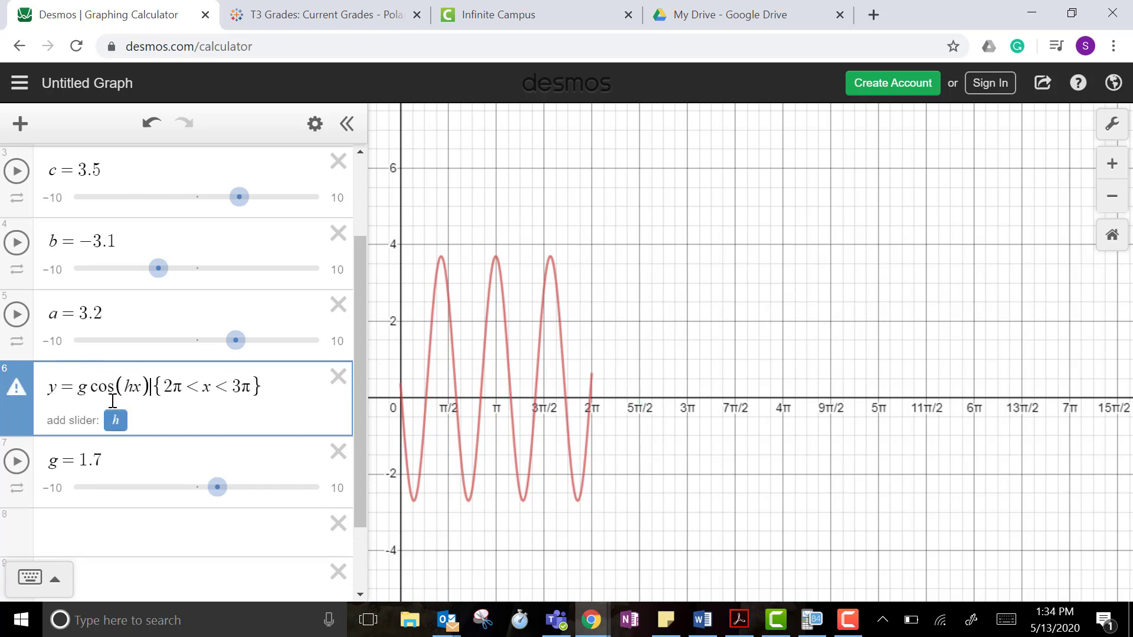
click(117, 423)
drag(212, 466, 236, 477)
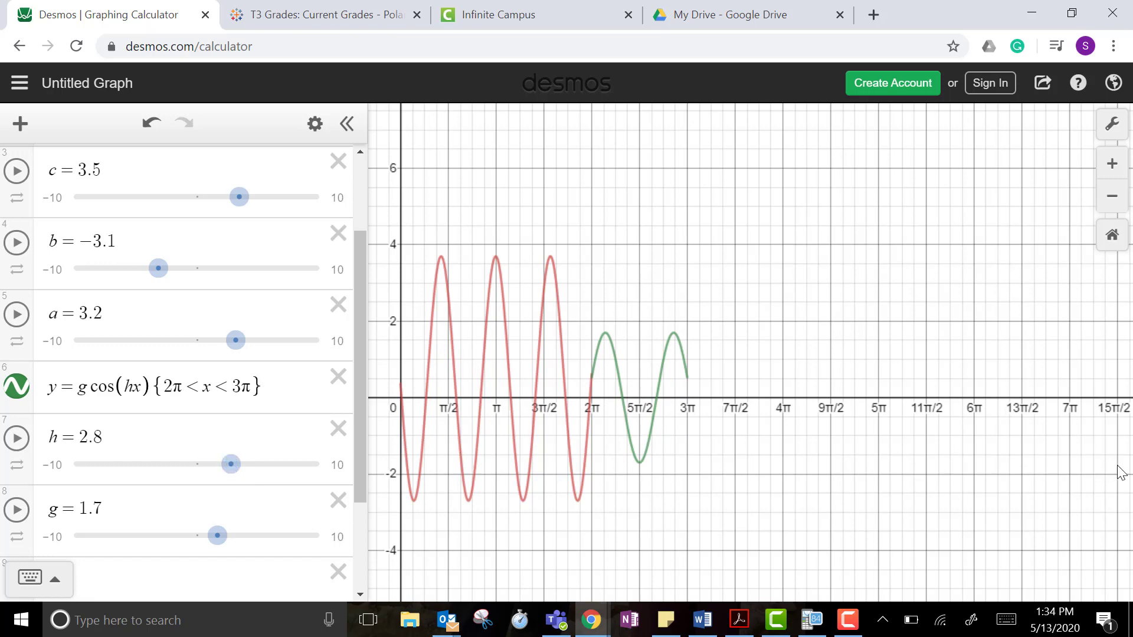
Switch to the TI-SmartView CE calculator and set Xmin in its window settings to −2π
key(F10)
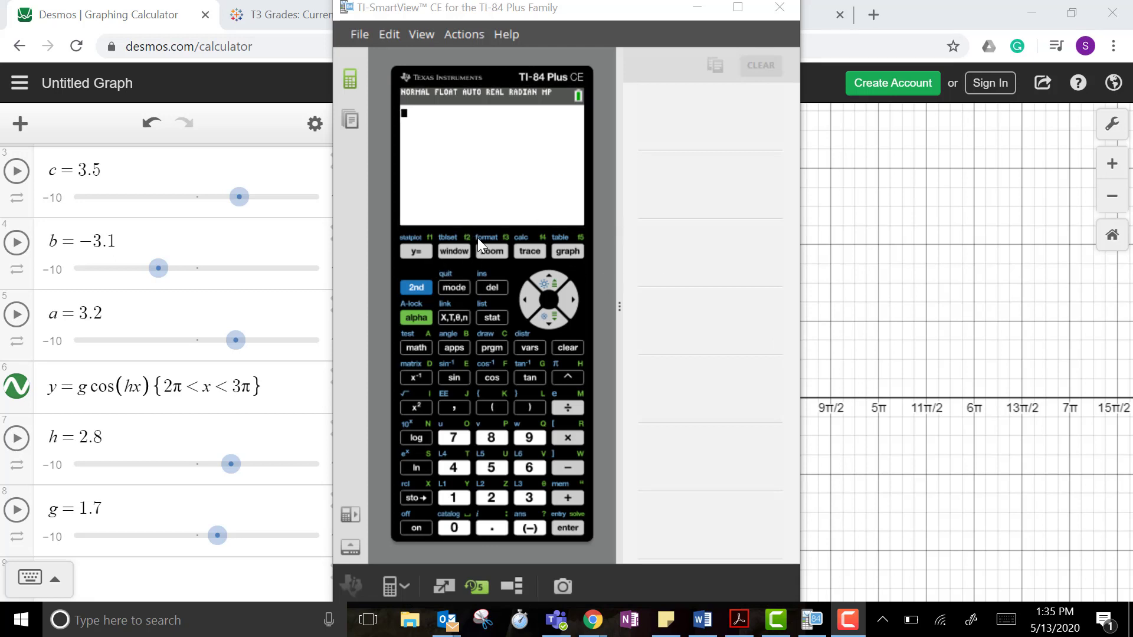
click(421, 251)
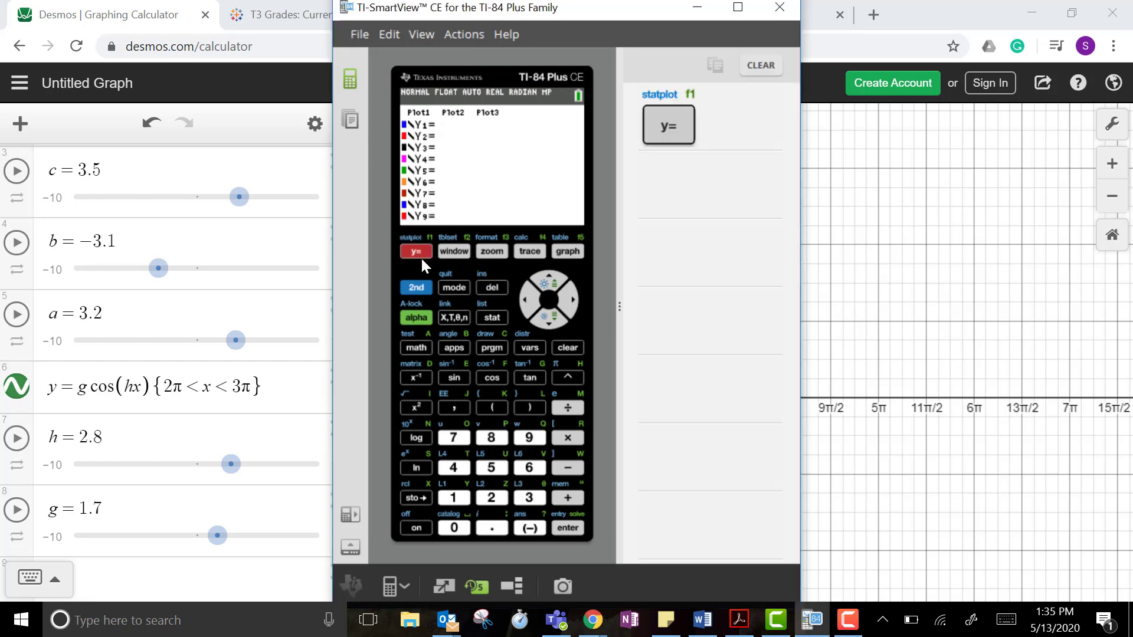
click(453, 252)
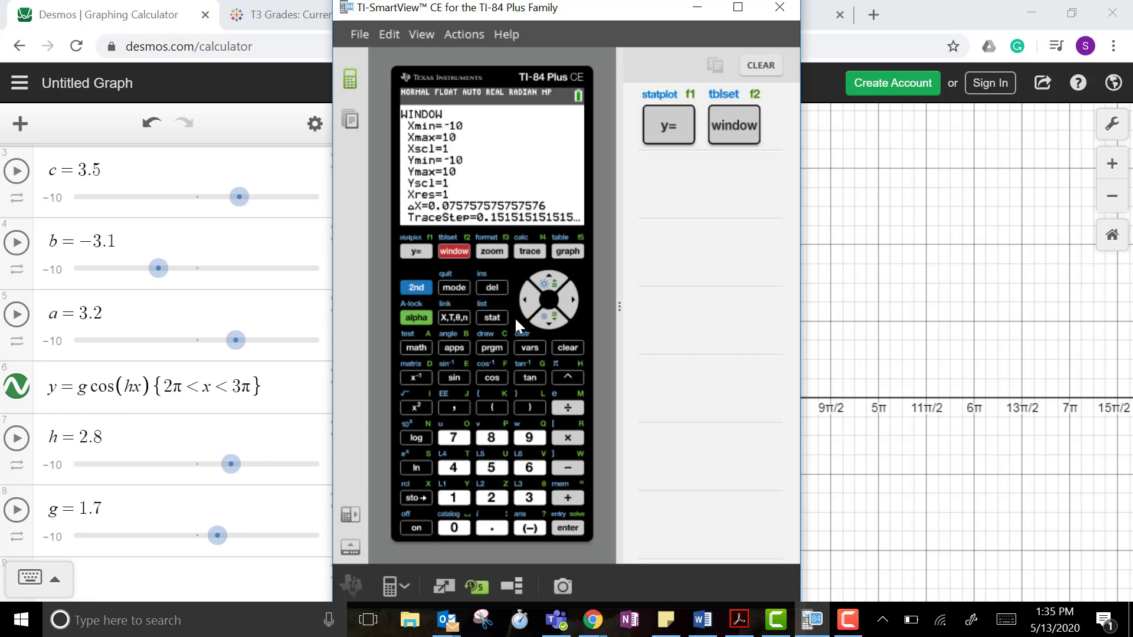
click(529, 529)
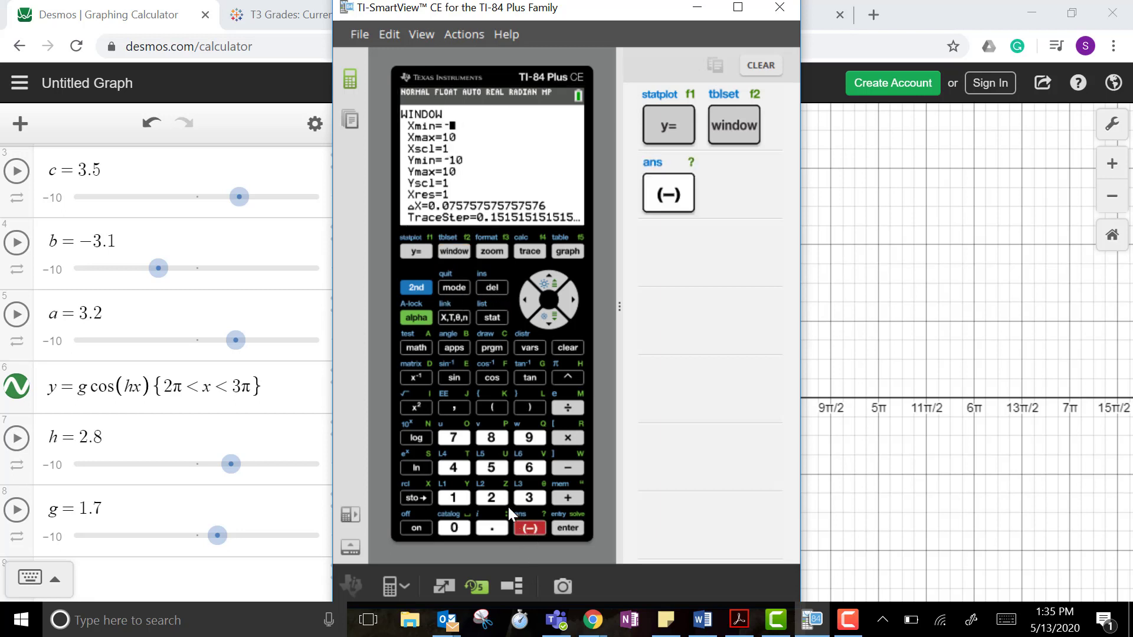
click(491, 497)
click(416, 287)
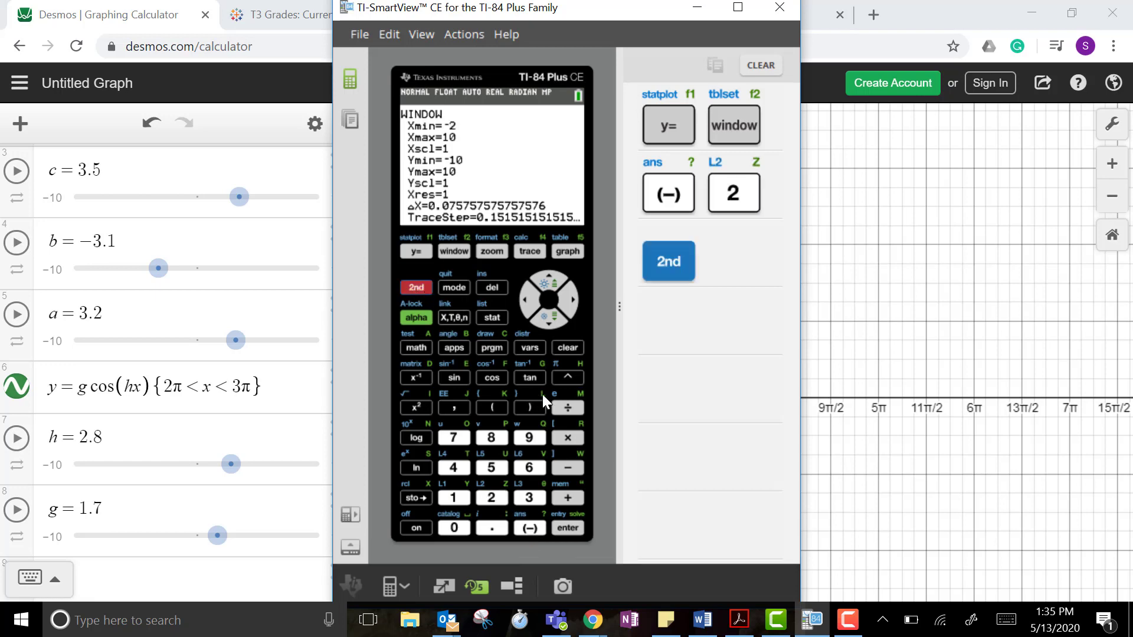
click(568, 376)
click(544, 325)
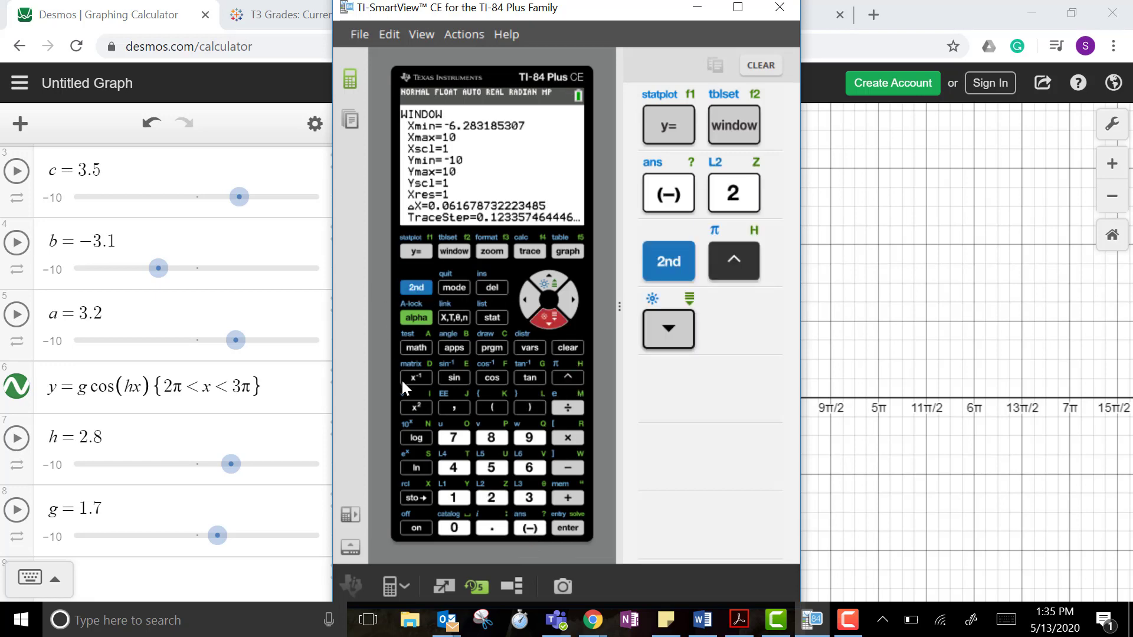
Set Xmax in the calculator's window settings to 6π
click(529, 468)
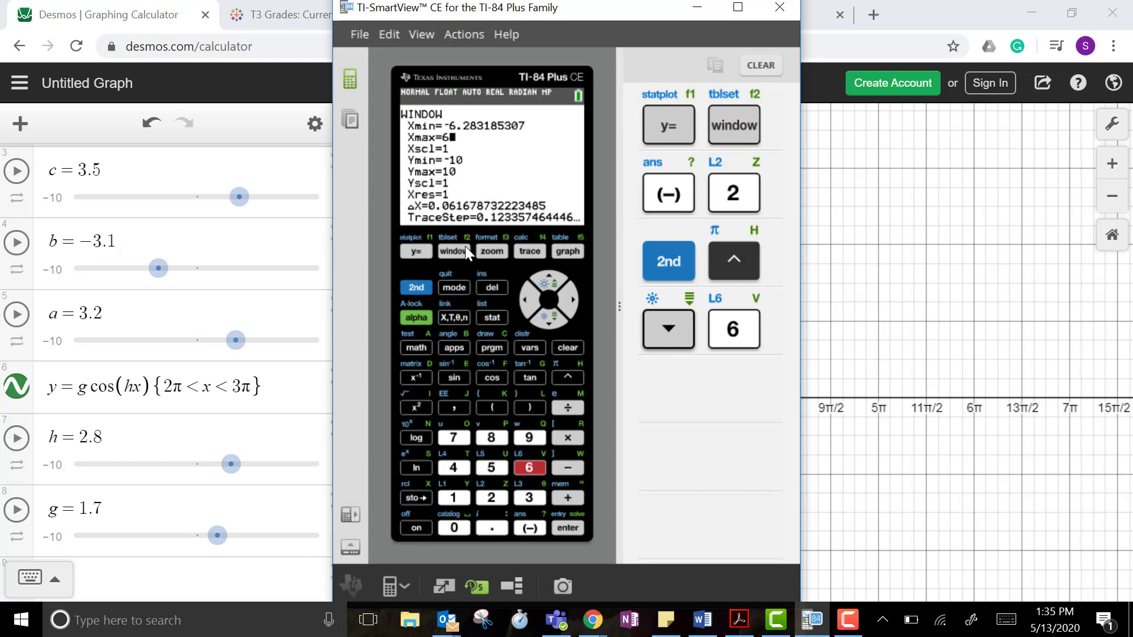
click(413, 287)
click(554, 377)
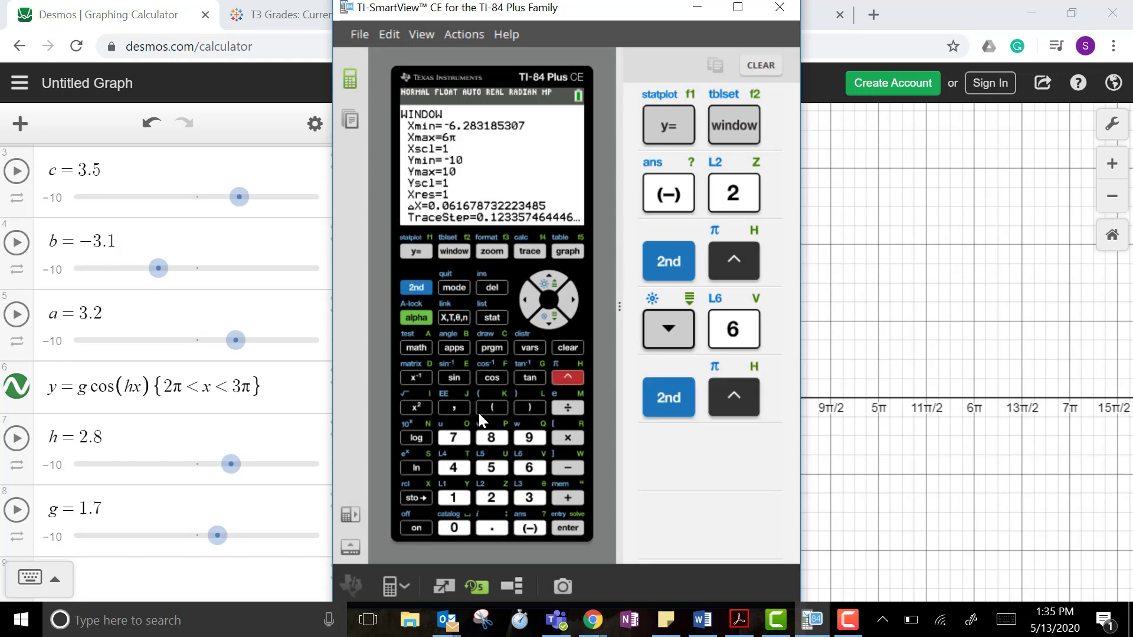
click(544, 322)
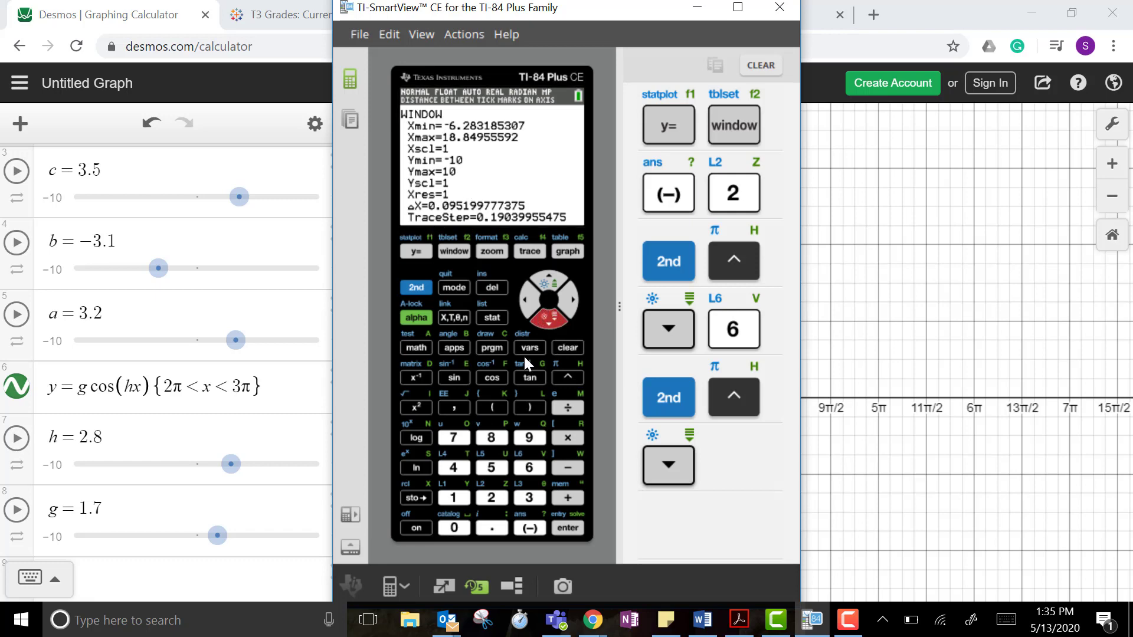
Set Xscl in the calculator's window settings to π/2
click(416, 287)
click(568, 378)
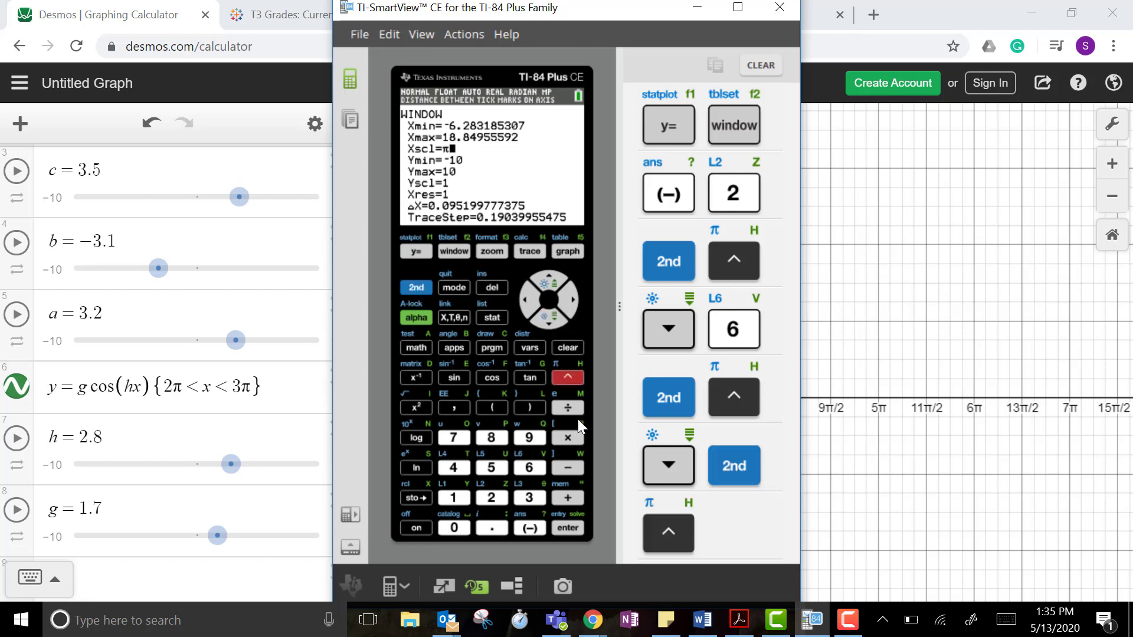
click(567, 407)
click(490, 497)
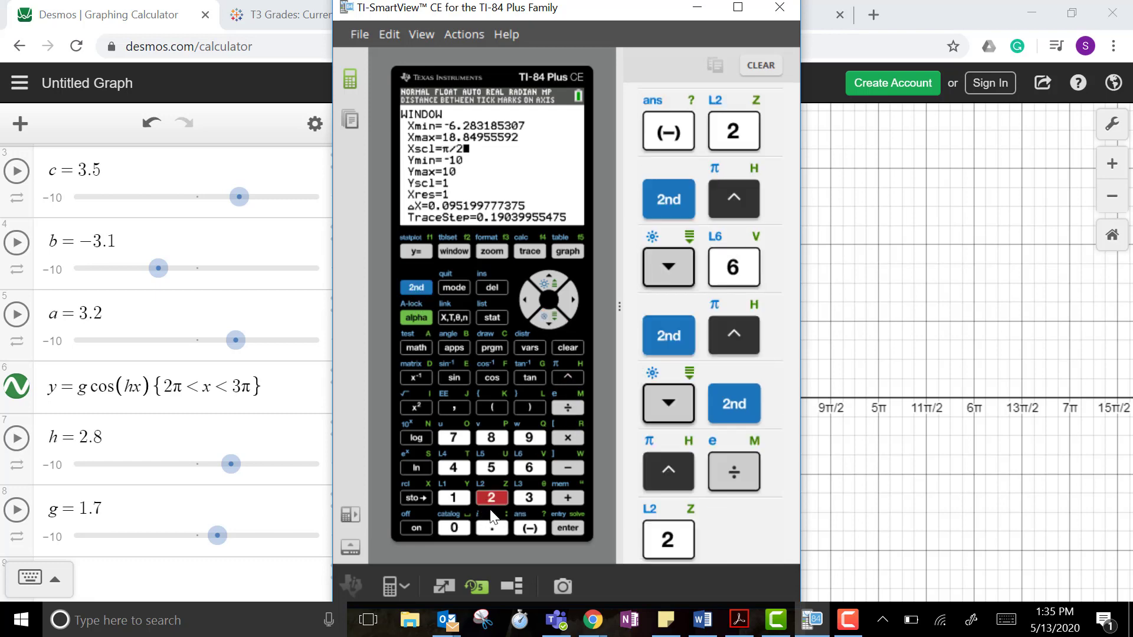
click(567, 528)
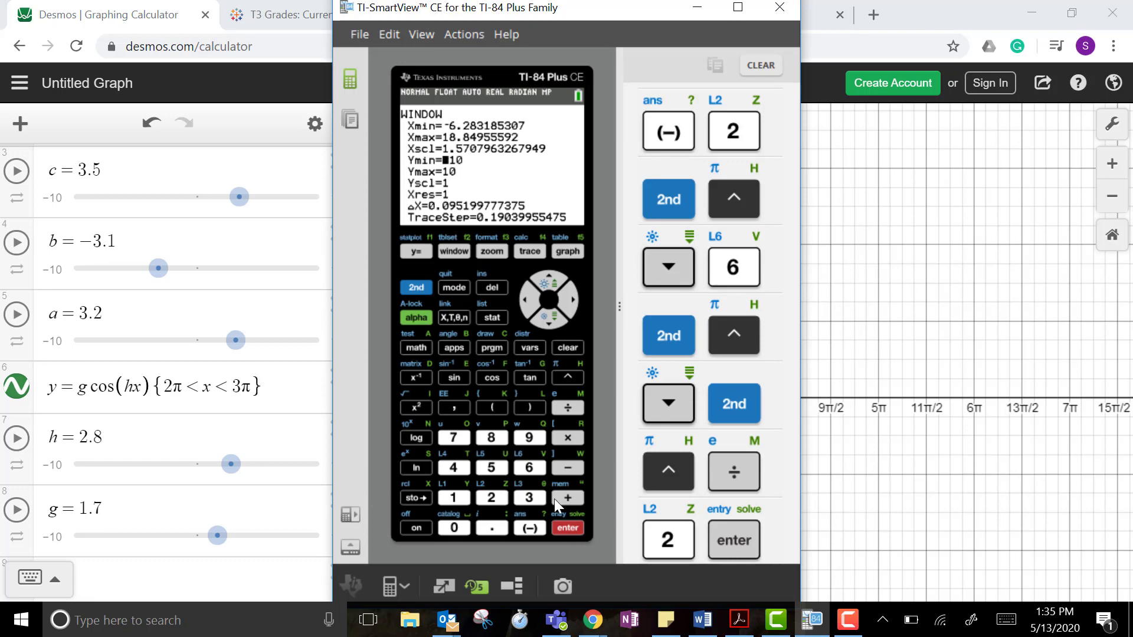
Set Ymin to −5 and Ymax to 5 in the calculator's window settings and display the graph screen
click(529, 527)
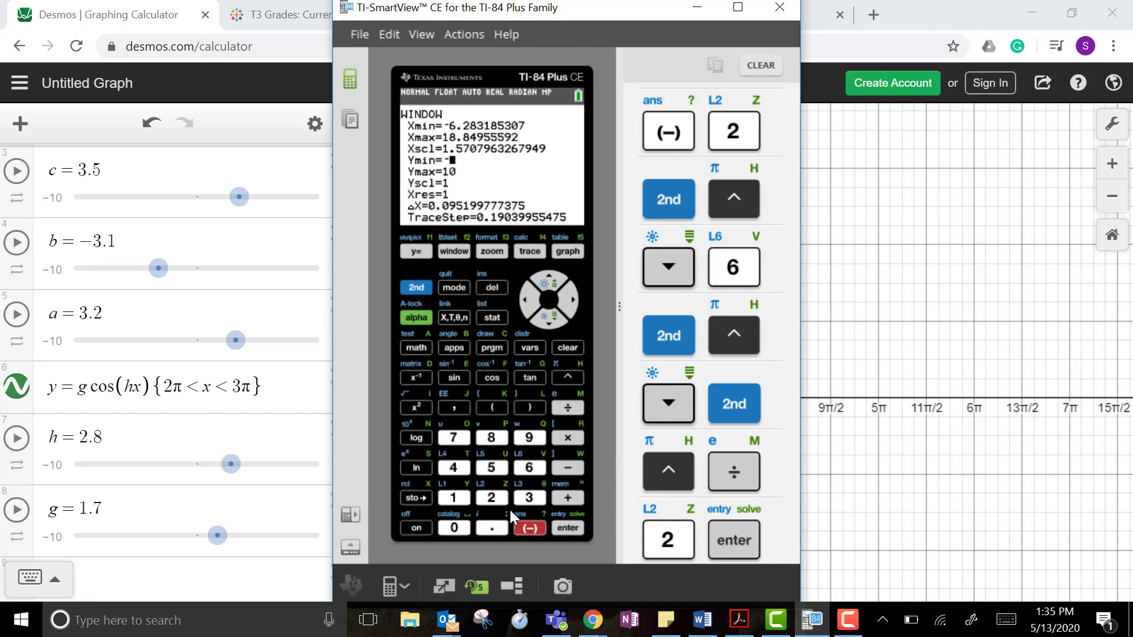
click(491, 467)
click(567, 527)
click(493, 467)
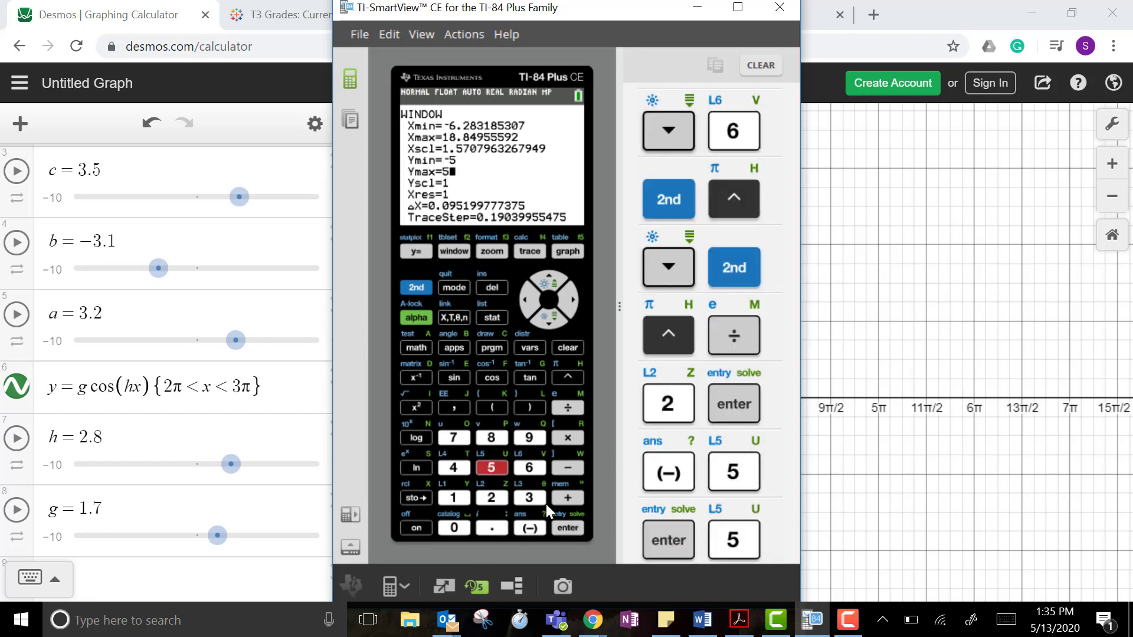
click(567, 527)
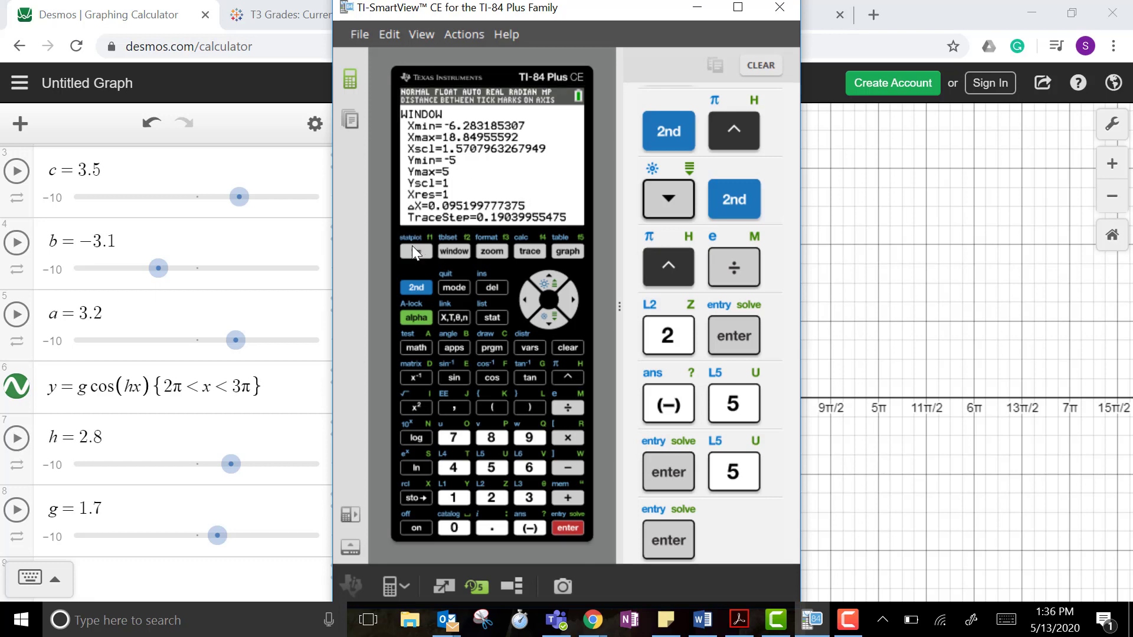
click(563, 256)
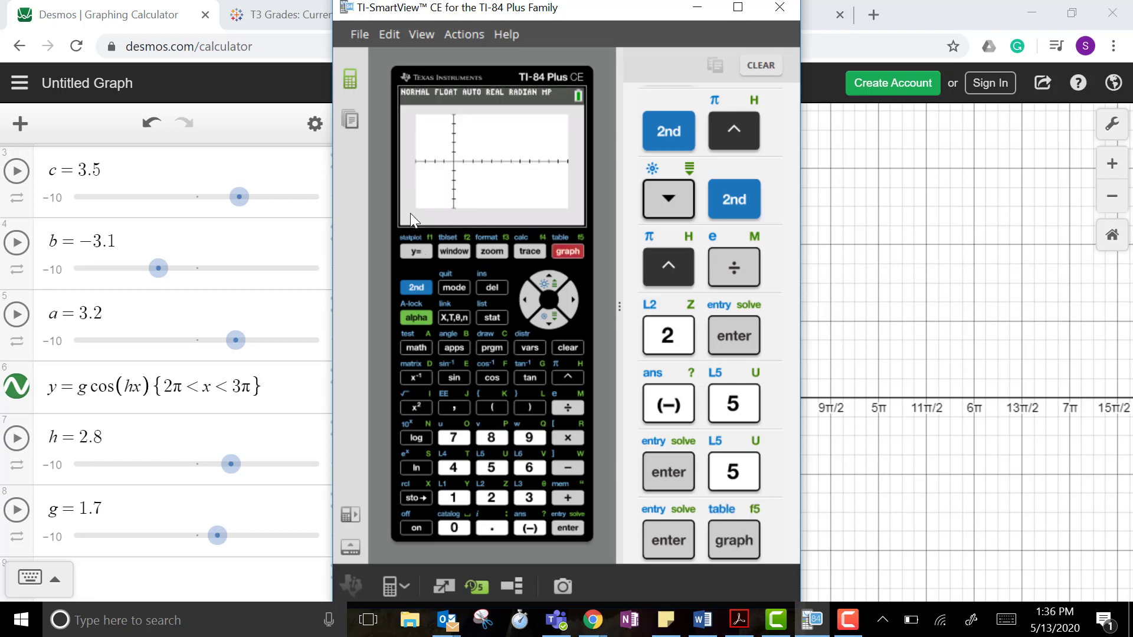
Enter cos(X) as function Y1 in the calculator's equation editor
click(412, 249)
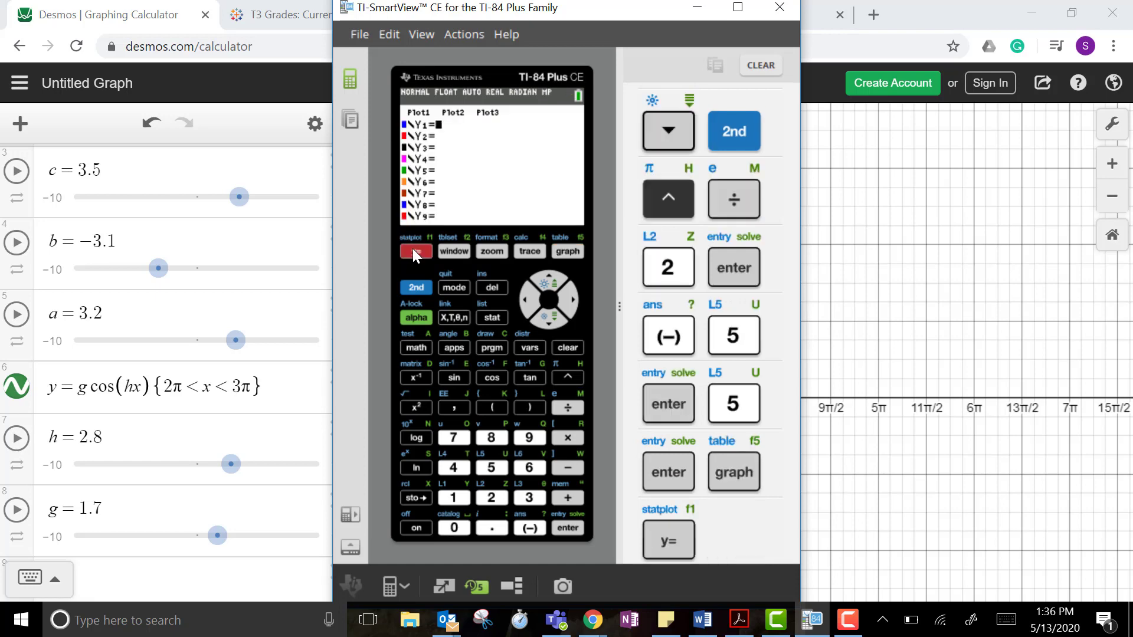
click(484, 373)
click(455, 317)
click(516, 406)
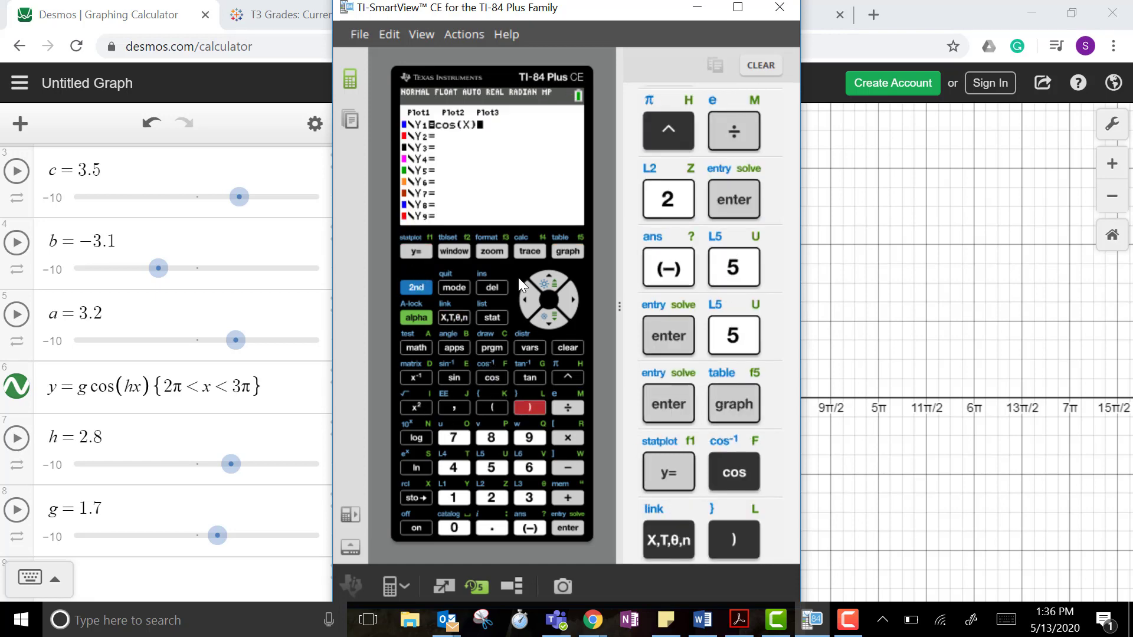
Insert a coefficient of 3 before cos(X) in Y1 and graph the function
click(533, 295)
click(532, 295)
click(532, 296)
click(572, 300)
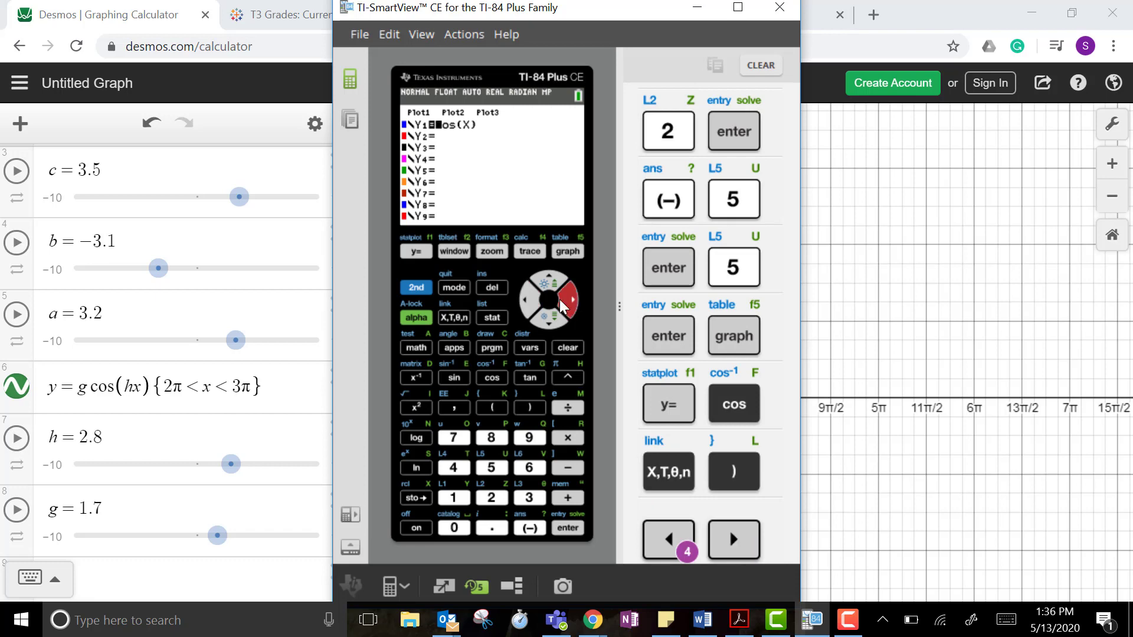
click(417, 290)
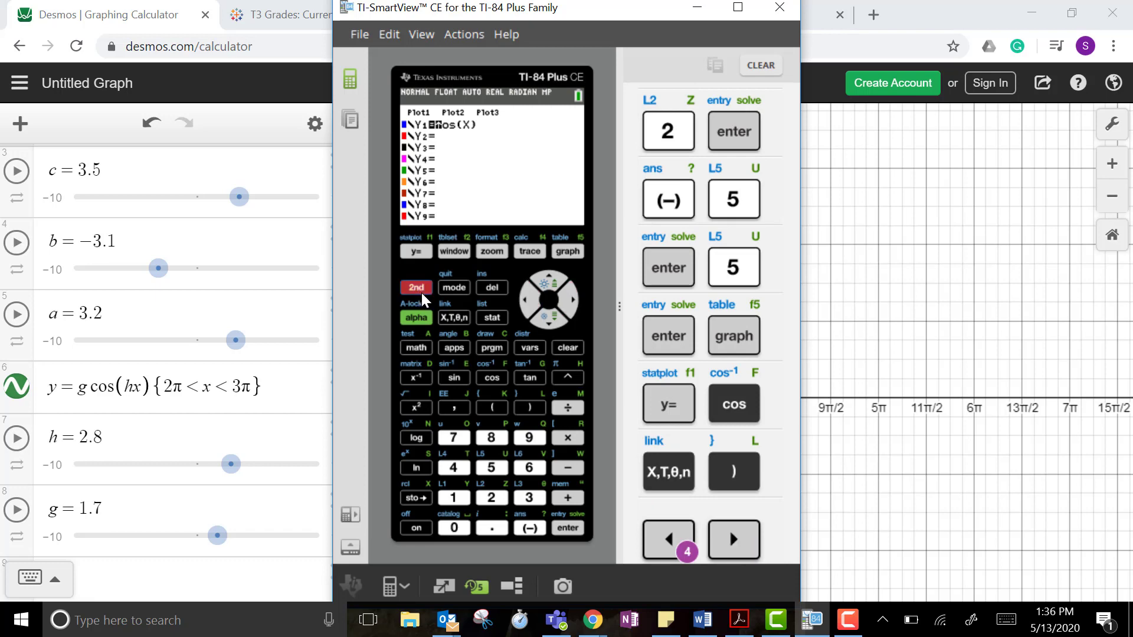
click(484, 287)
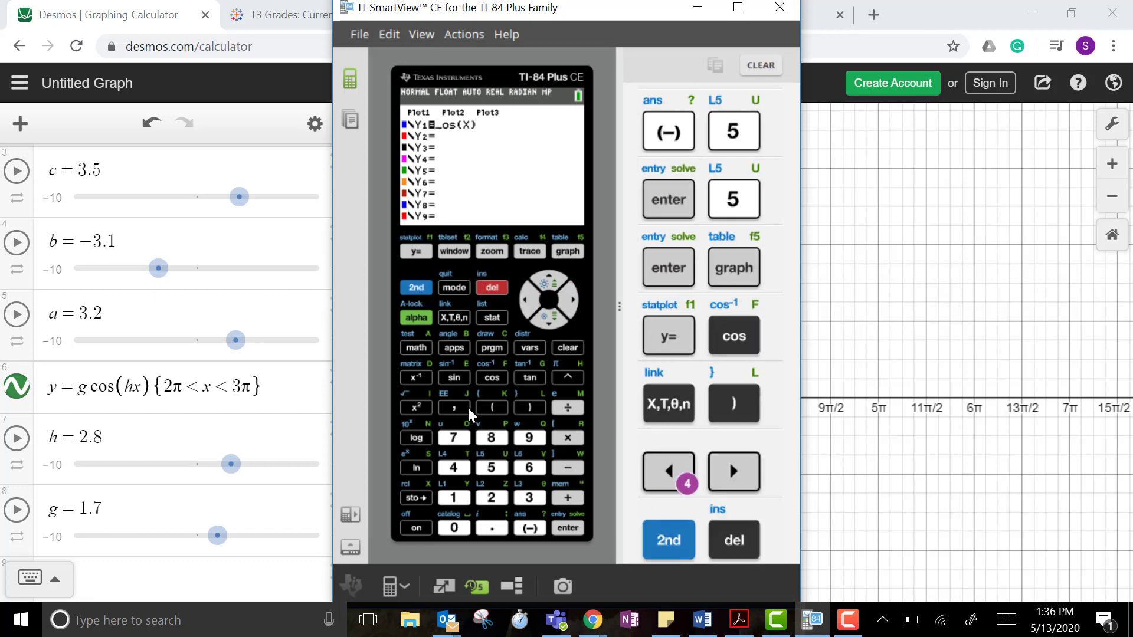
click(531, 497)
click(569, 252)
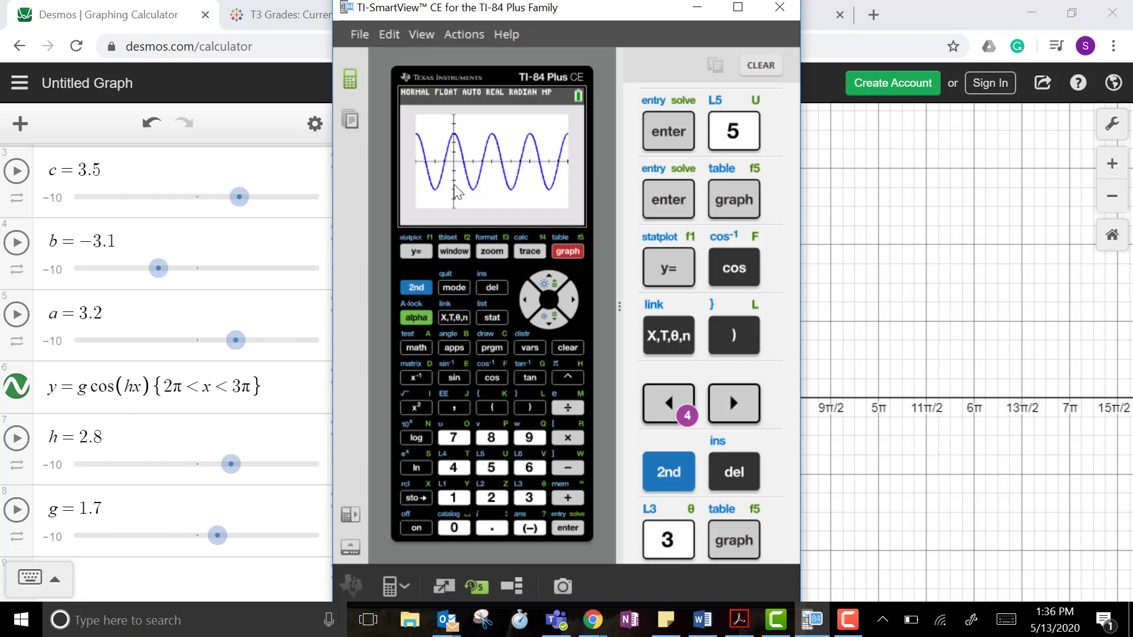
Open the table of values for Y1 and examine the function values at successive X entries
click(416, 287)
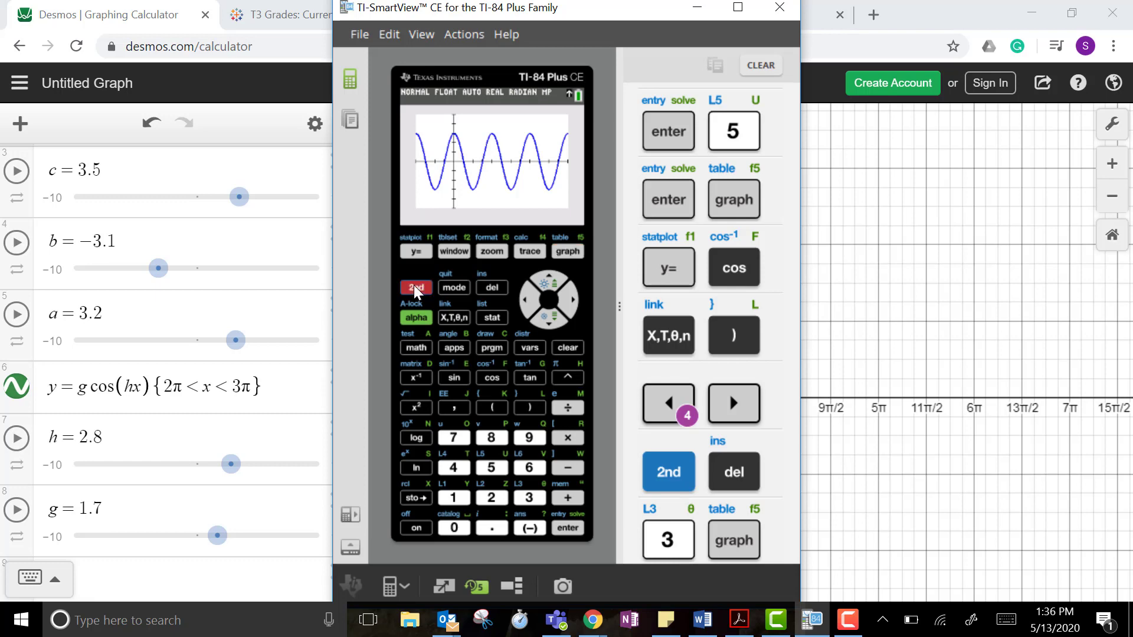
click(568, 252)
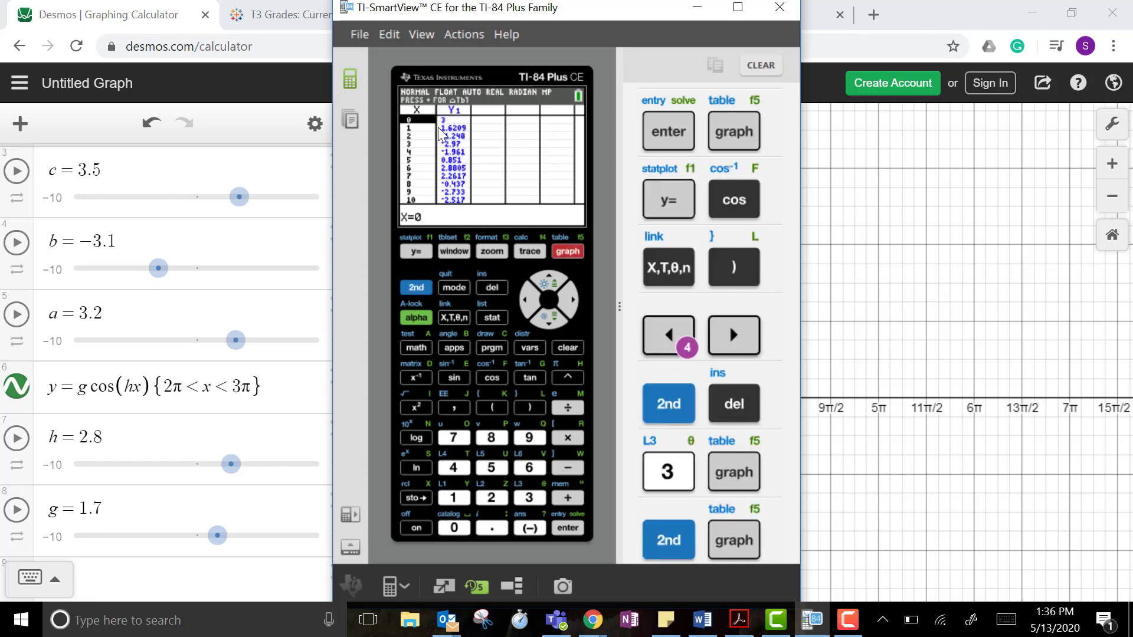
click(549, 320)
click(548, 320)
click(549, 320)
click(548, 320)
click(548, 320)
click(549, 320)
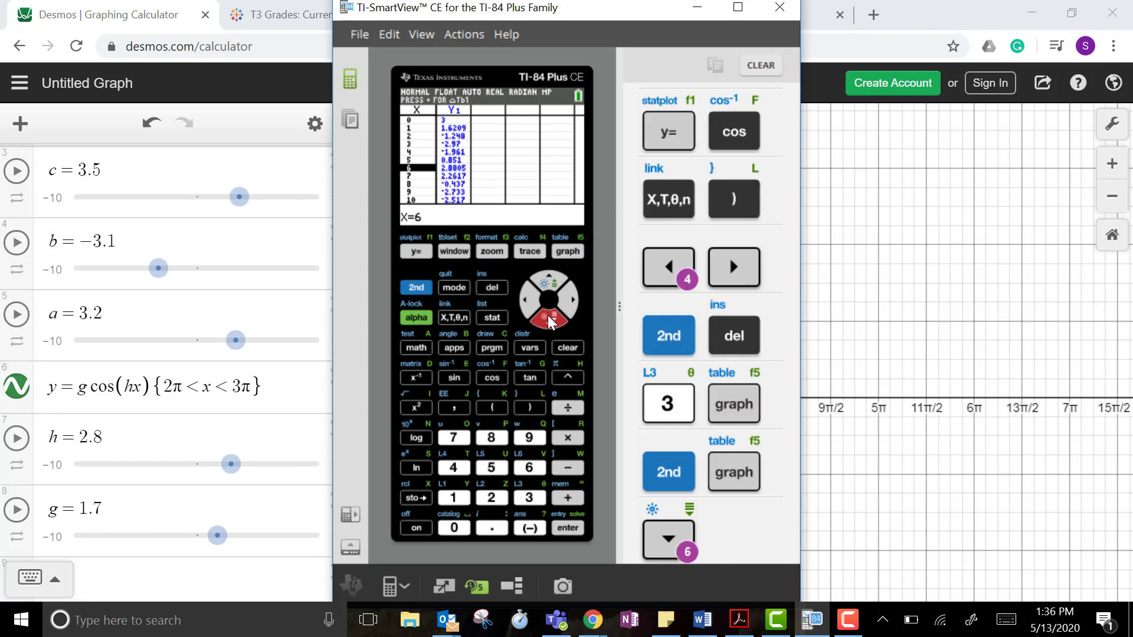
click(548, 278)
click(548, 277)
click(548, 277)
click(549, 277)
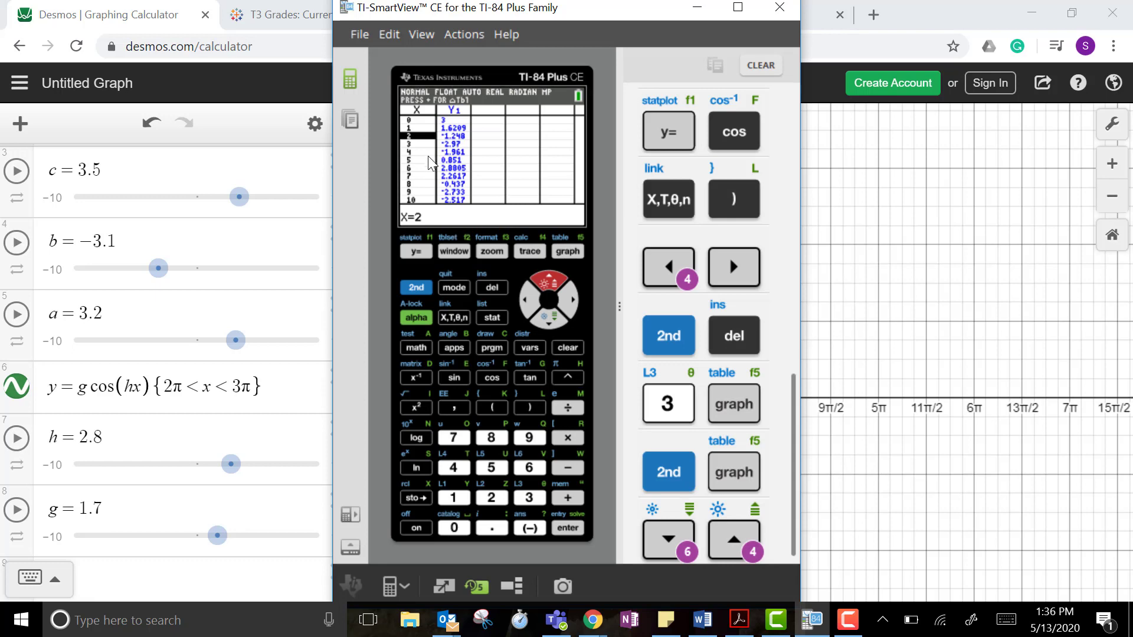
Set the table increment ΔTbl to π/2 in the table setup and display the table of values
click(423, 289)
click(443, 255)
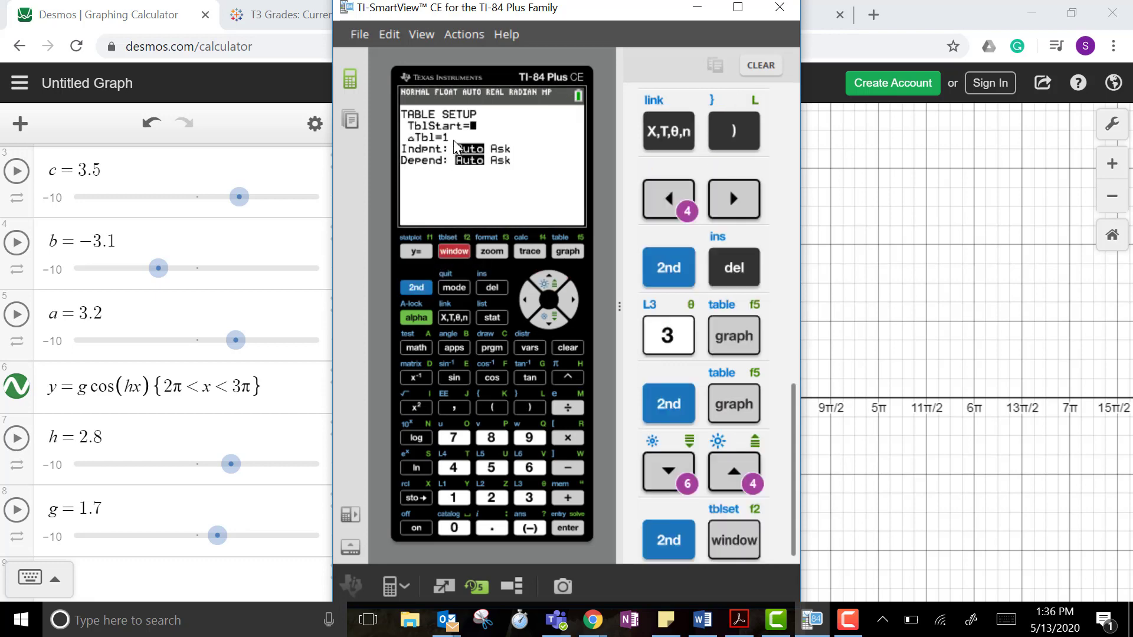
click(550, 320)
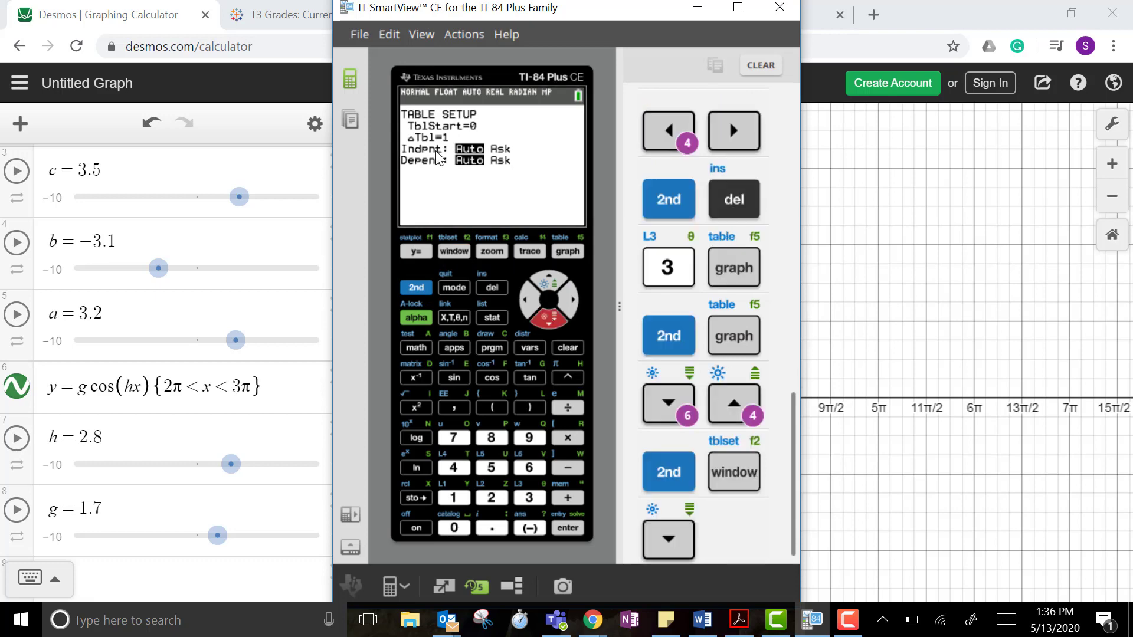
click(417, 289)
click(557, 377)
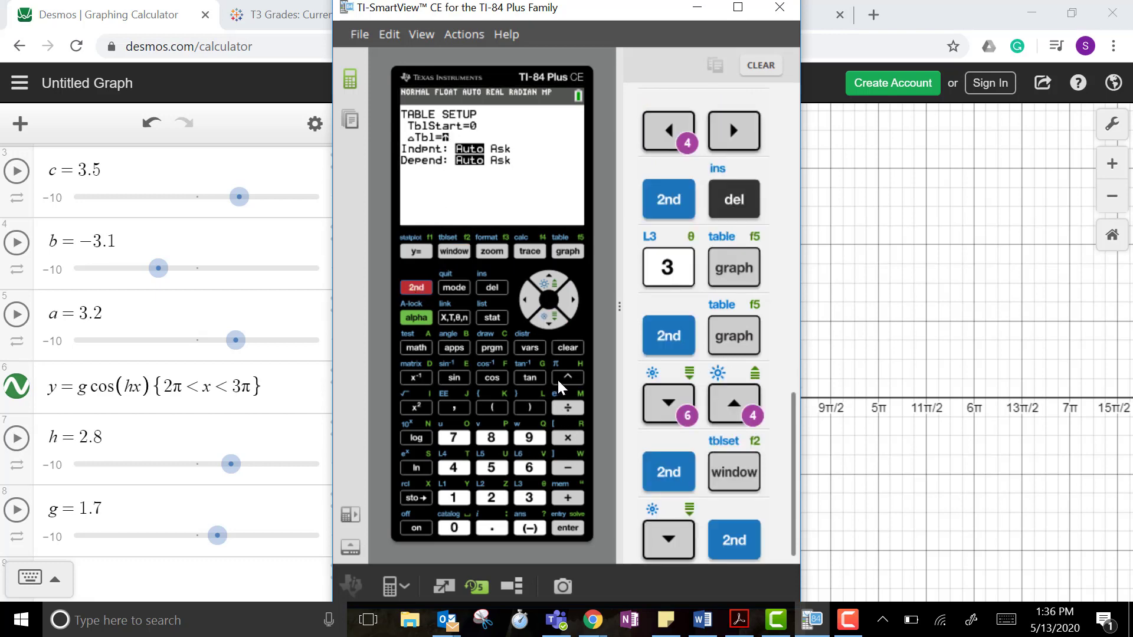
click(560, 412)
click(491, 497)
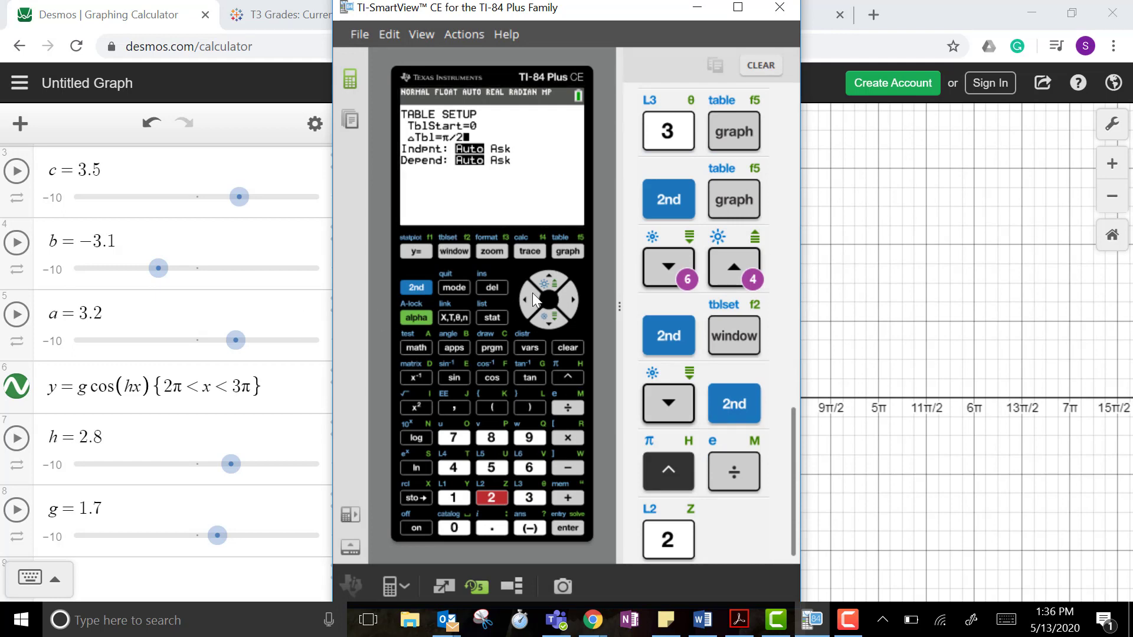
click(416, 287)
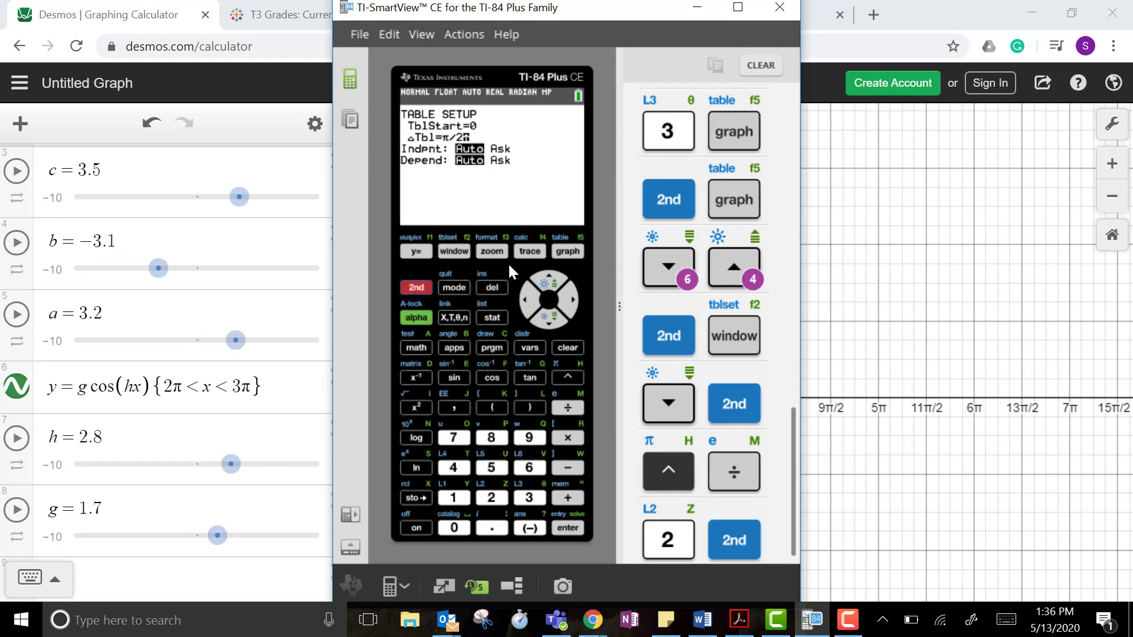
click(566, 252)
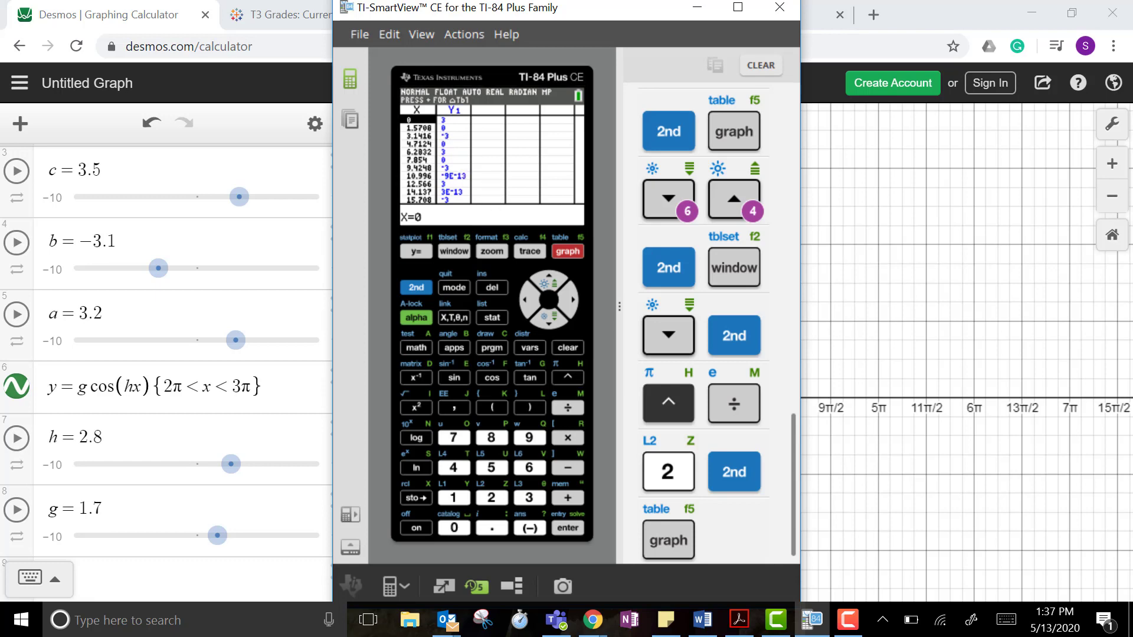
key(F10)
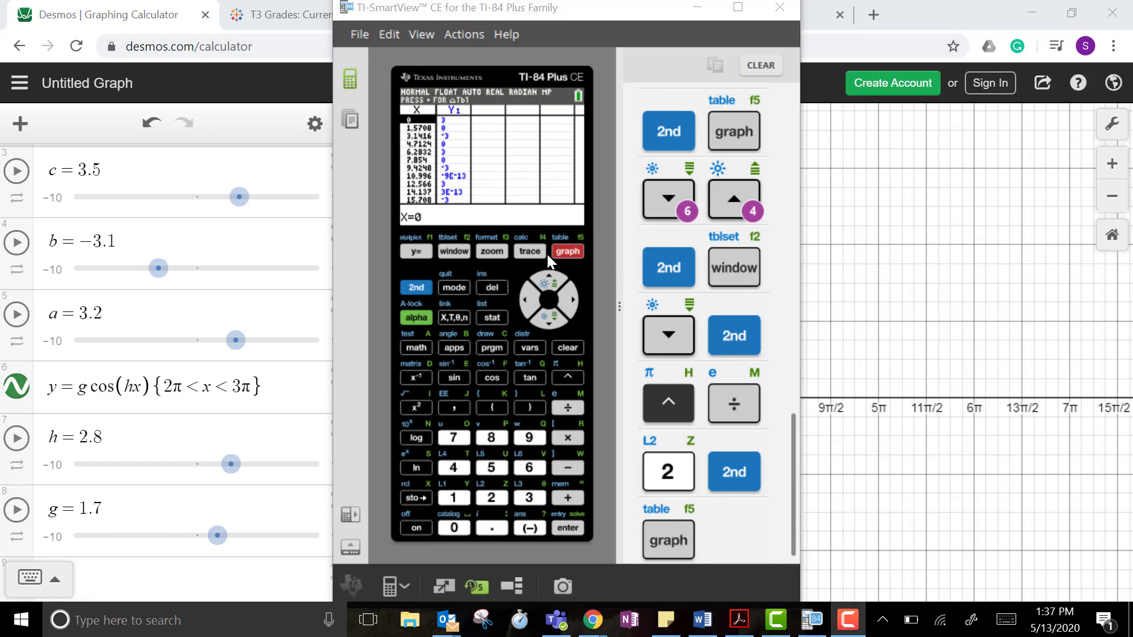
Return to the graph and calculate the value of Y1 at X = π/4
click(567, 252)
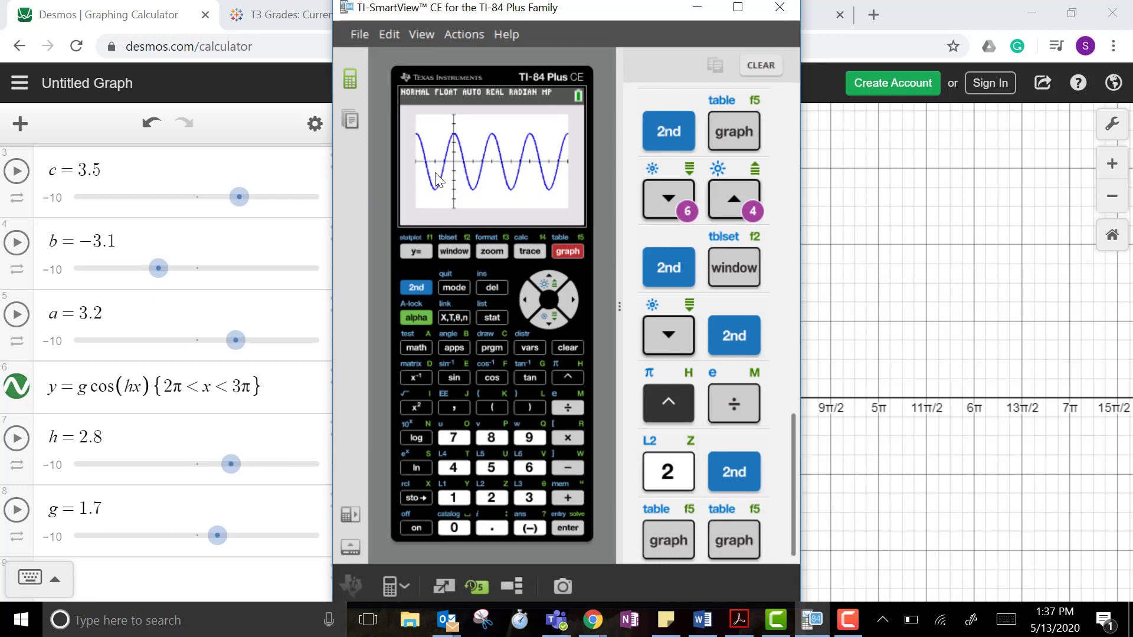
click(423, 285)
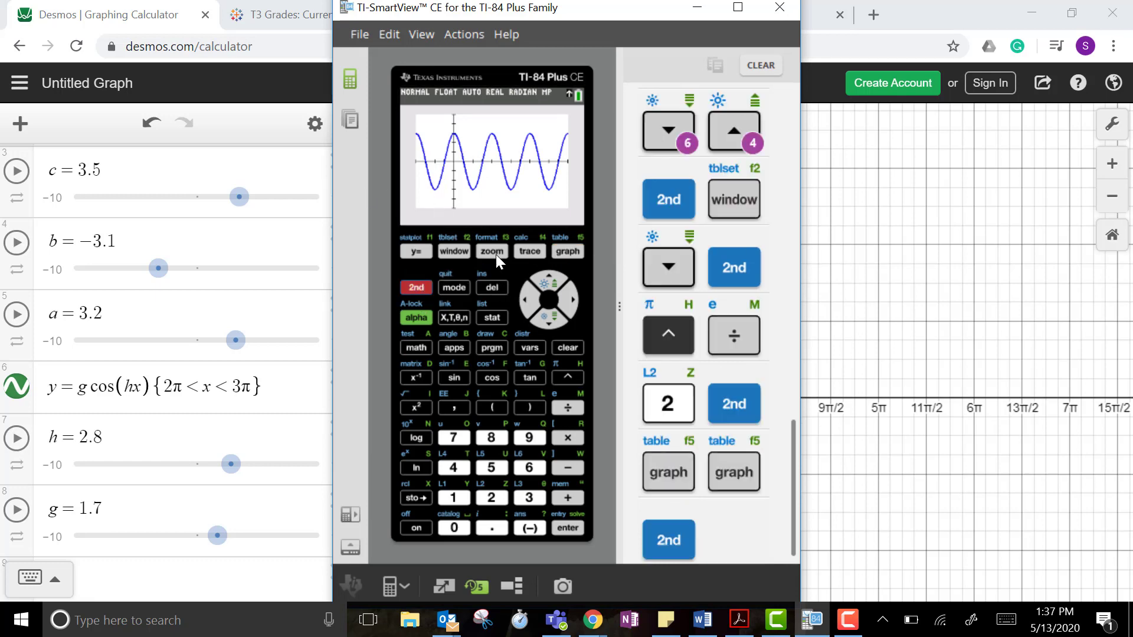
click(527, 247)
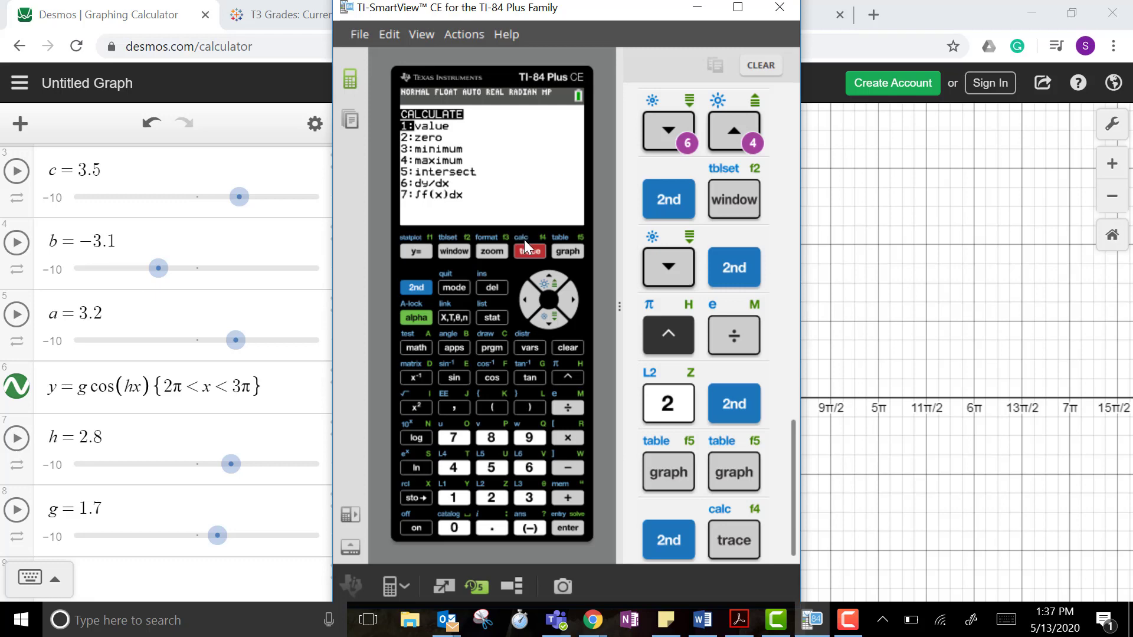
click(568, 529)
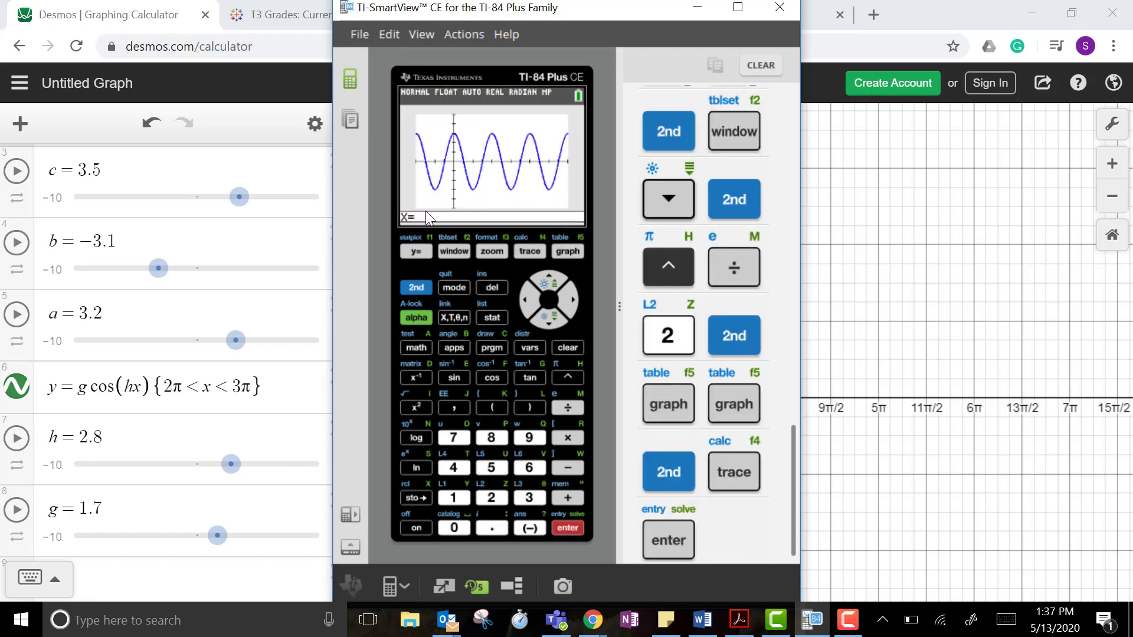
click(409, 289)
click(562, 376)
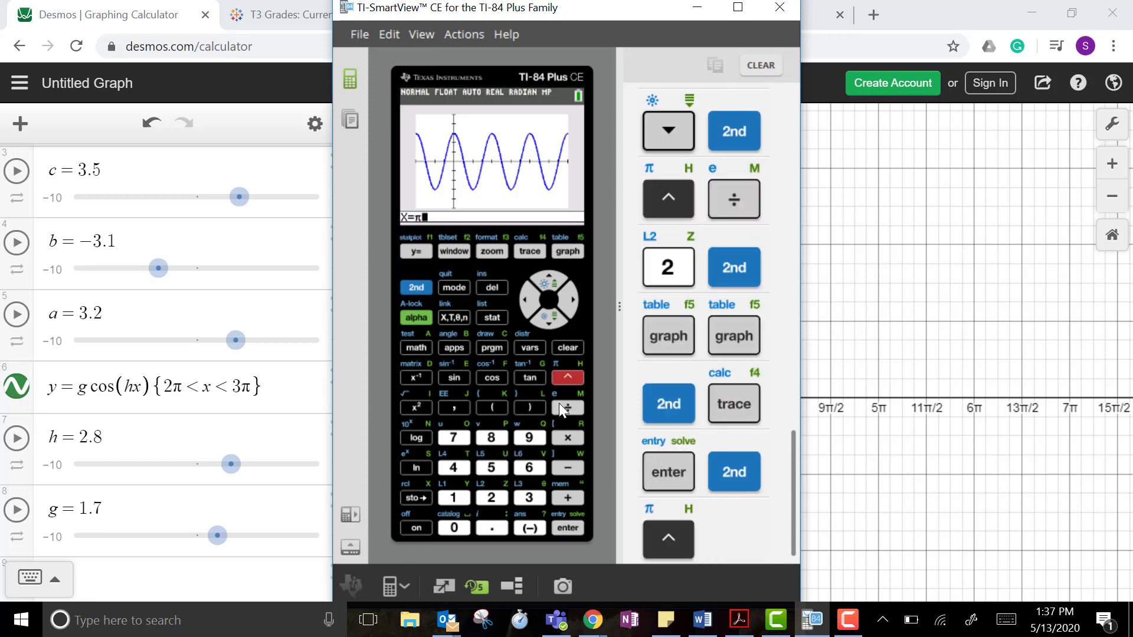
click(559, 406)
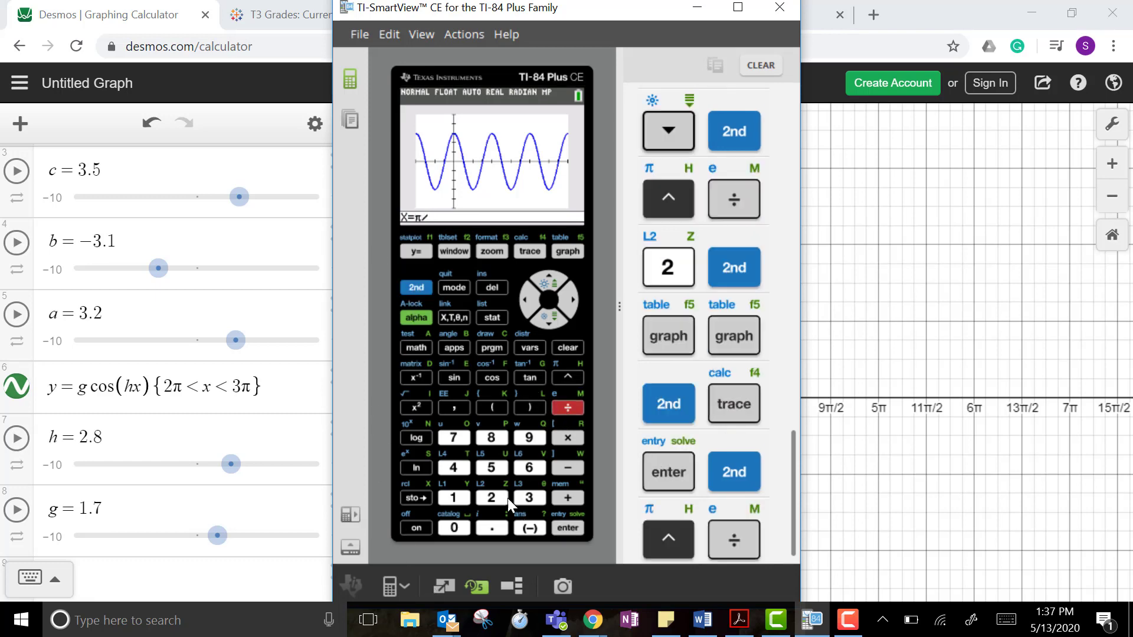
click(568, 524)
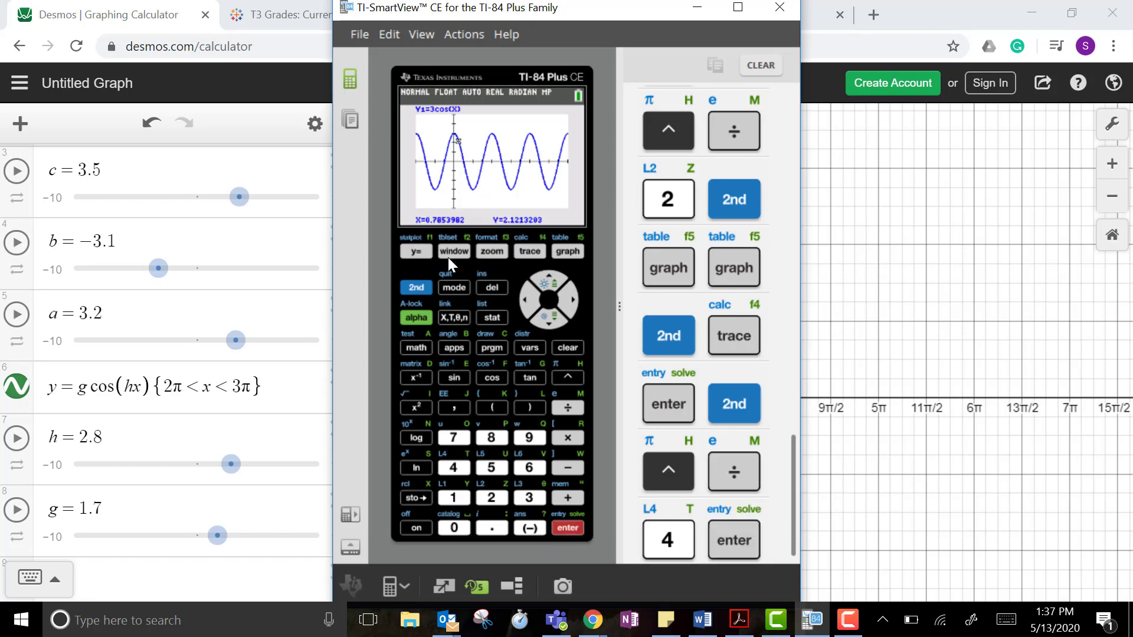
Calculate the value of Y1 on the graph at X = 5π
click(412, 286)
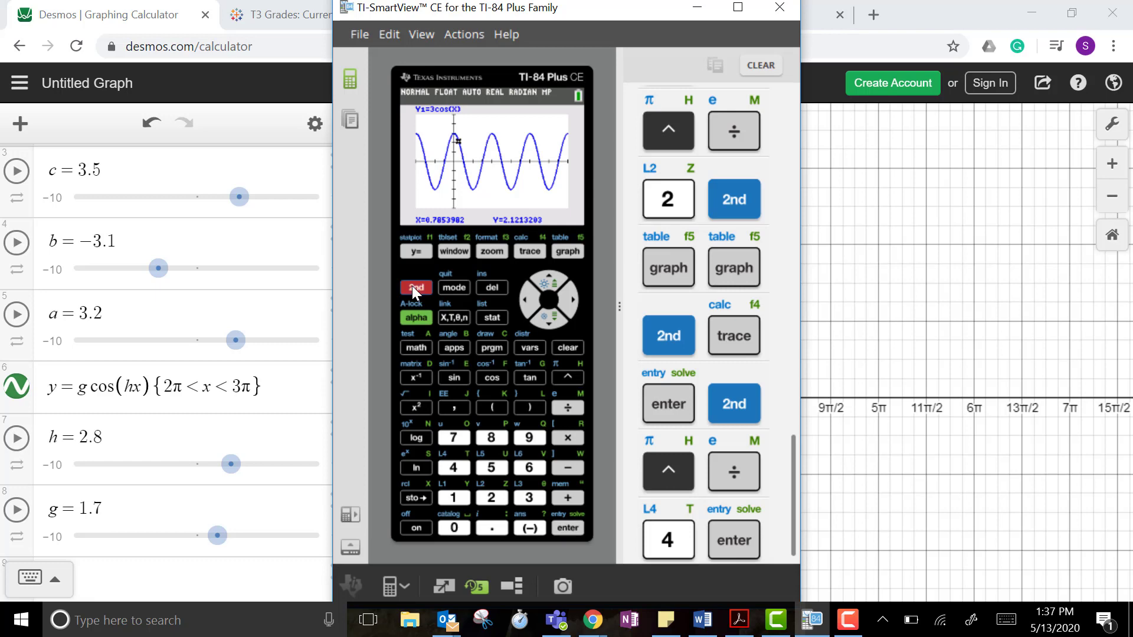
click(525, 255)
click(565, 530)
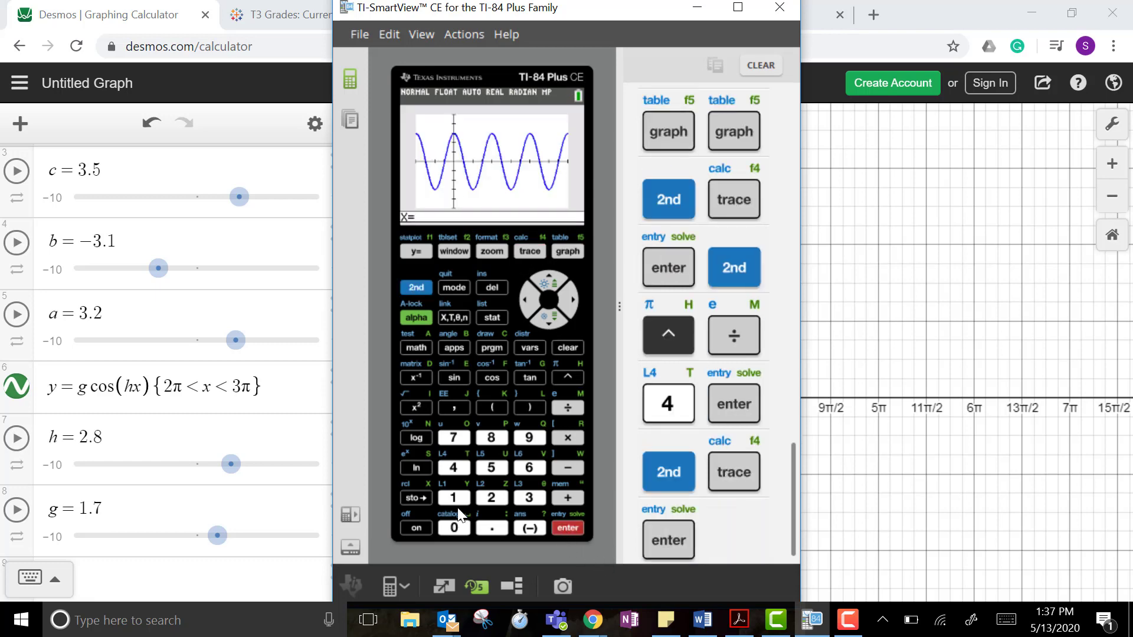
click(490, 467)
click(414, 288)
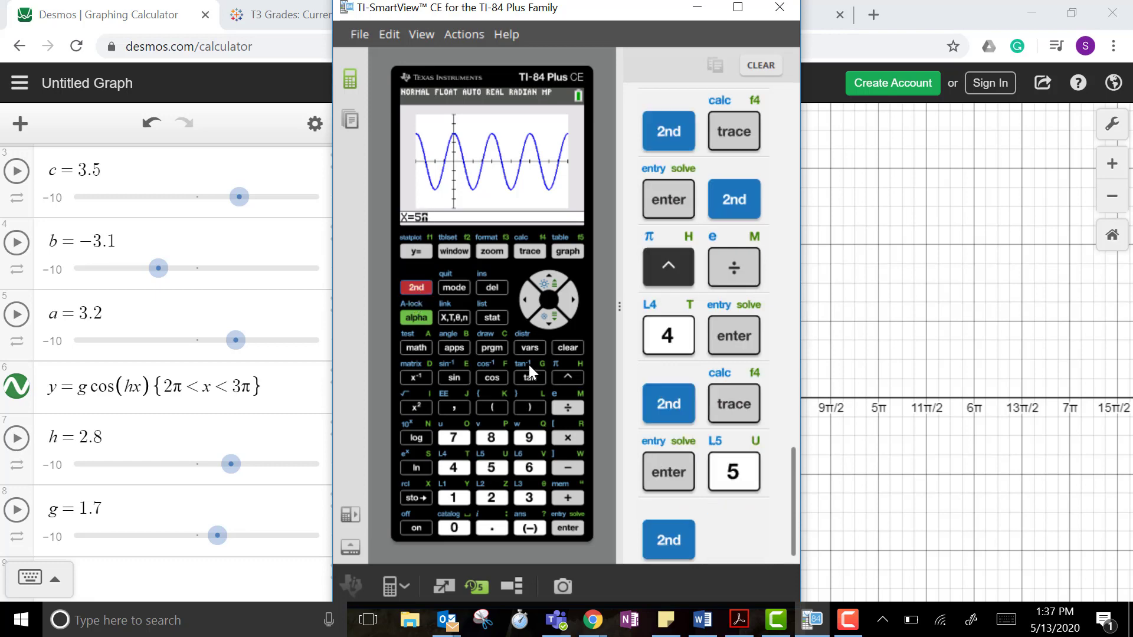
click(565, 377)
click(568, 528)
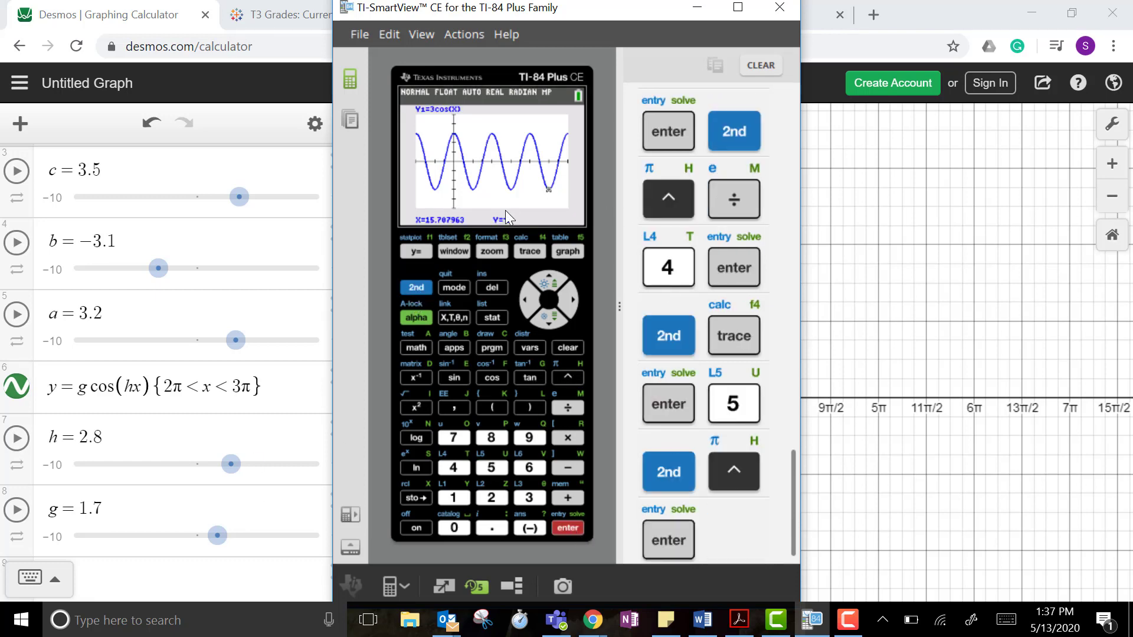